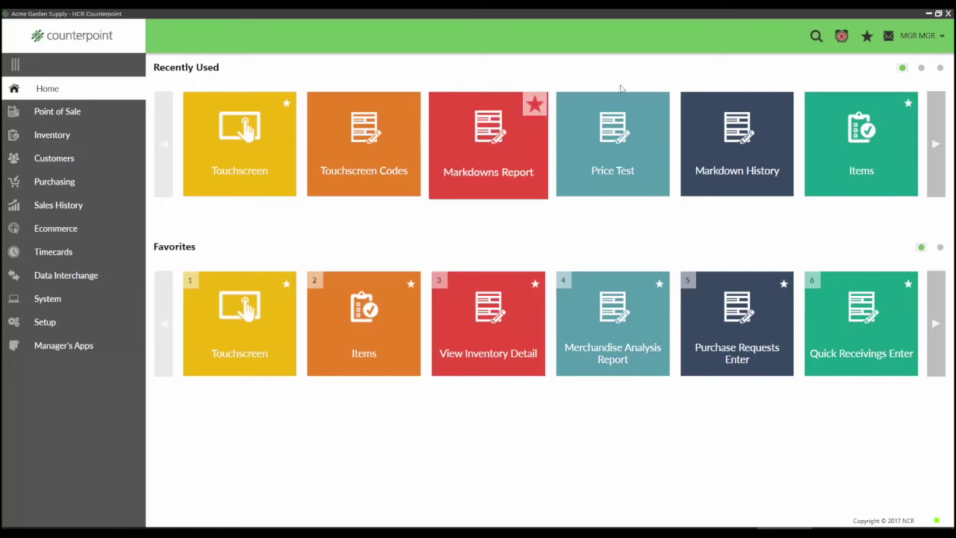
Search the program's functions for "tax", look through the results and clear the search.
{"action": "left_click", "coordinate": [815, 37]}
{"action": "type", "text": "tax"}
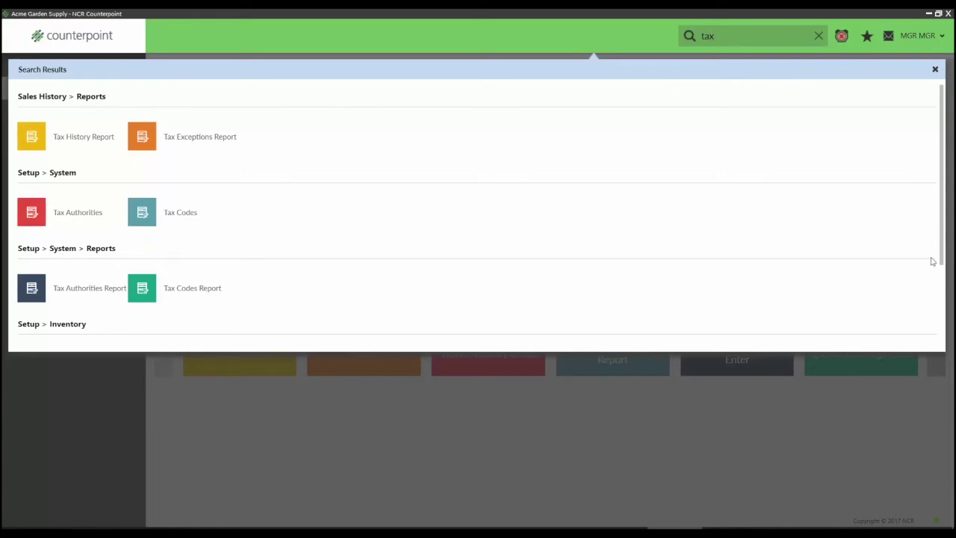
{"action": "scroll", "coordinate": [932, 260], "scroll_direction": "down", "scroll_amount": 3}
{"action": "scroll", "coordinate": [932, 260], "scroll_direction": "up", "scroll_amount": 3}
{"action": "key", "text": "BackSpace"}
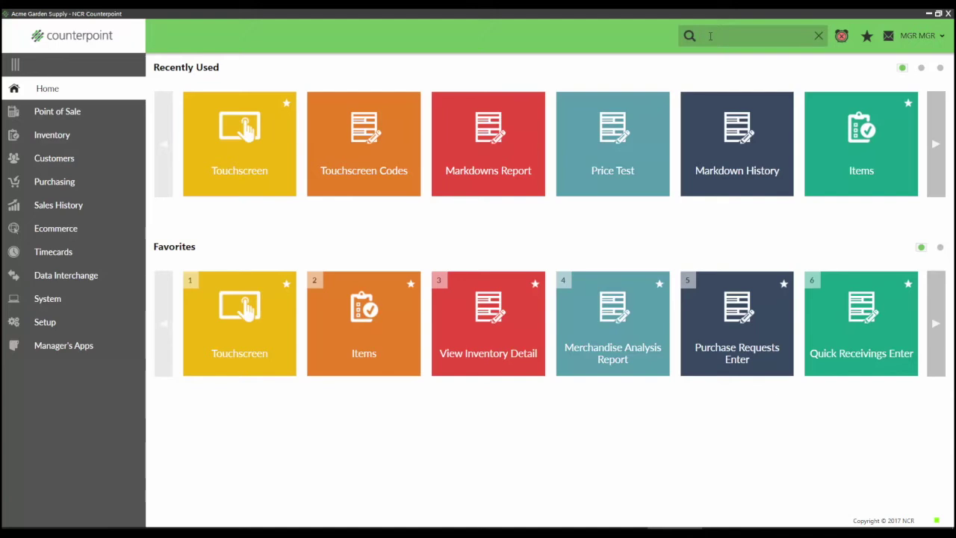
View the Clock-in/Clock-out window and the Rearrange Favorites list, closing each without changes.
{"action": "left_click", "coordinate": [842, 38]}
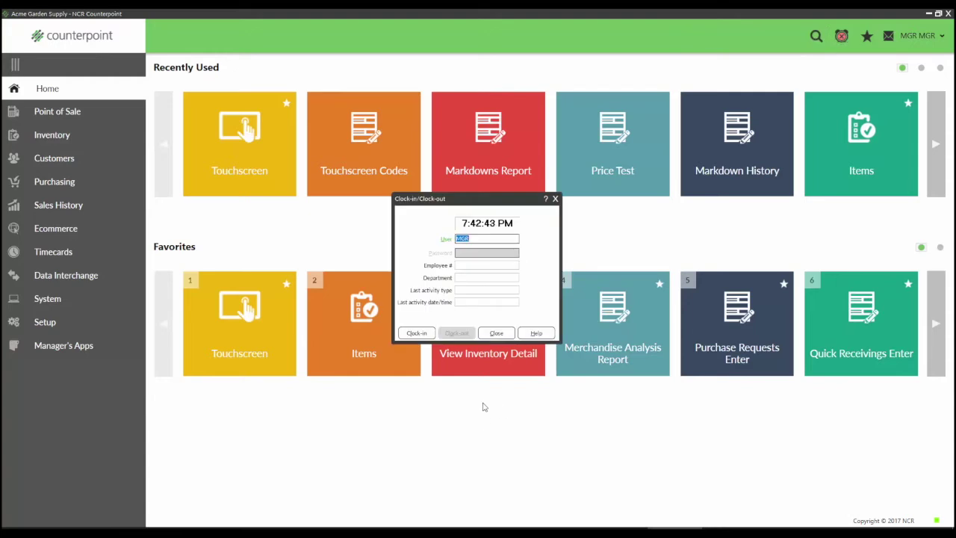
{"action": "left_click", "coordinate": [496, 333]}
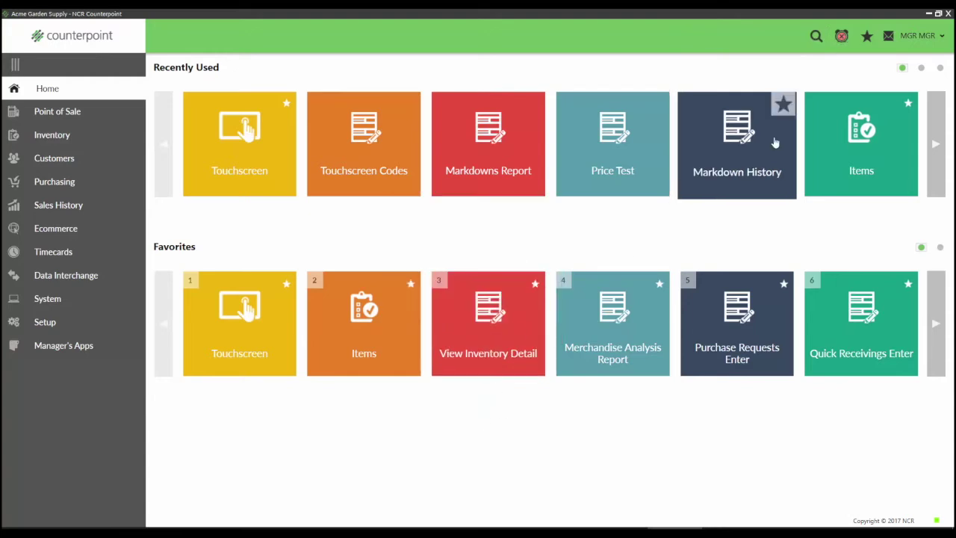
{"action": "left_click", "coordinate": [867, 36]}
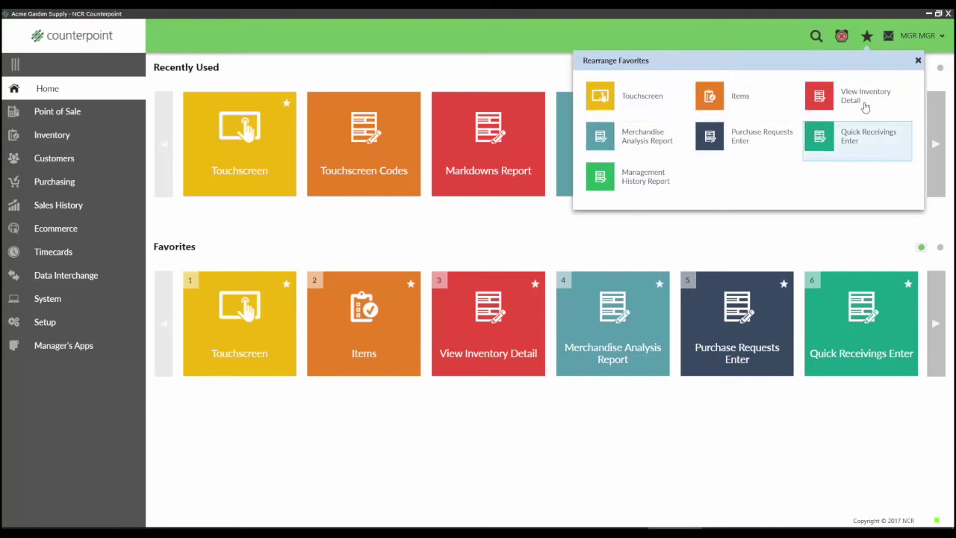
{"action": "left_click", "coordinate": [919, 61]}
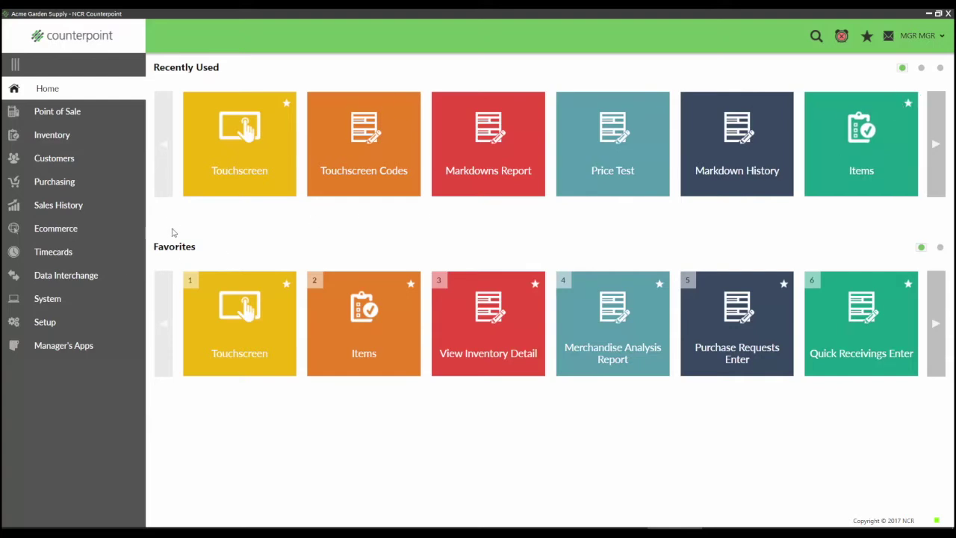
Open touchscreen ticket entry, maximize it, and view the Clothing item group before returning to the main item groups.
{"action": "left_click", "coordinate": [238, 148]}
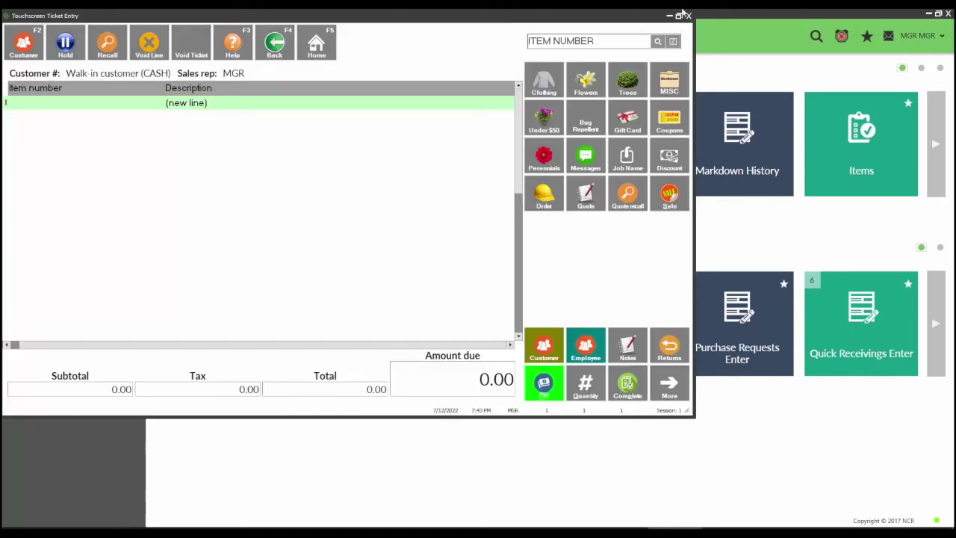
{"action": "left_click", "coordinate": [678, 16]}
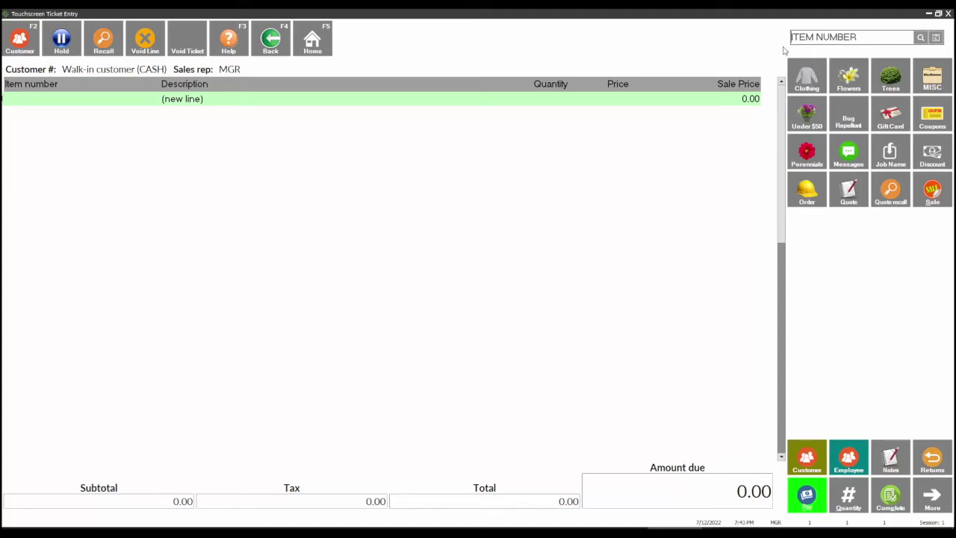
{"action": "left_click", "coordinate": [809, 76]}
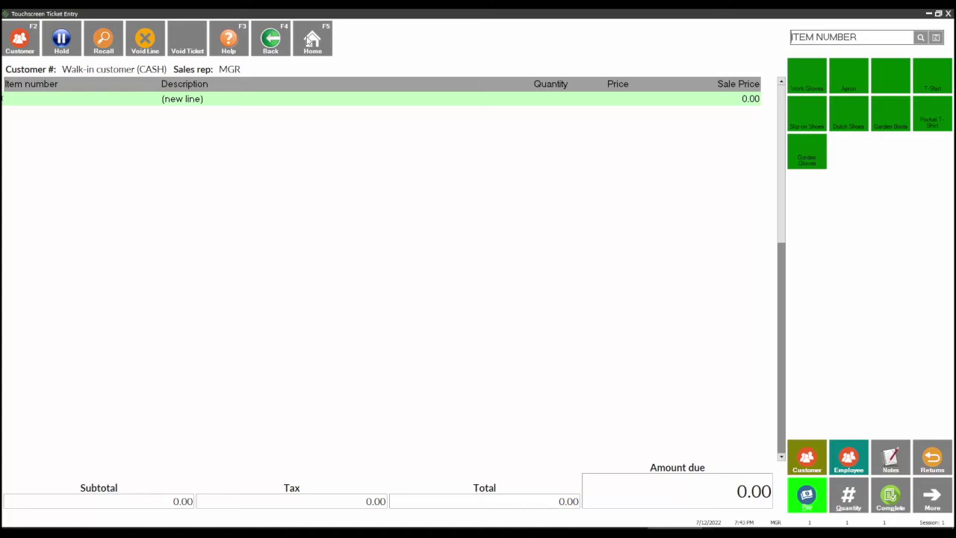
{"action": "left_click", "coordinate": [310, 41]}
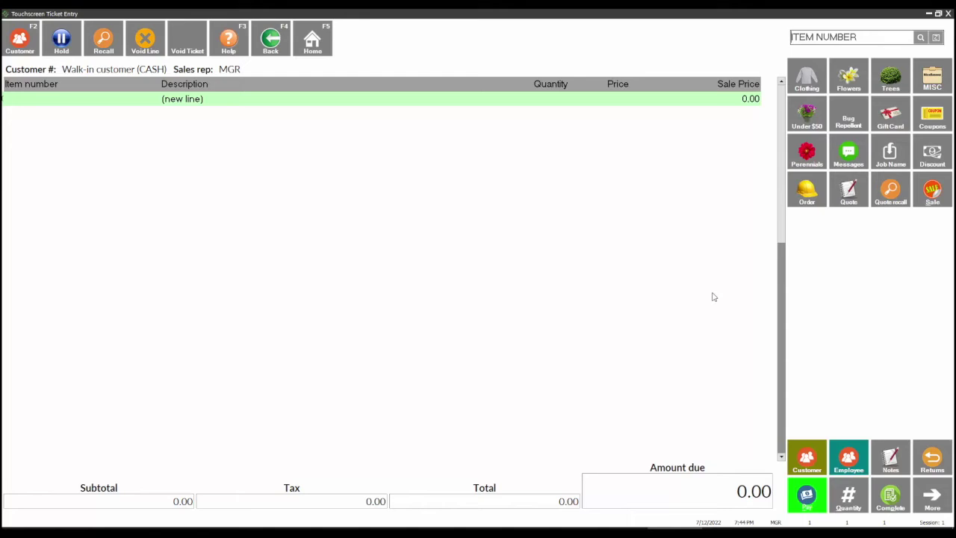
Ring up items 1, 2 and 3000 on the ticket by entering their item numbers.
{"action": "type", "text": "1"}
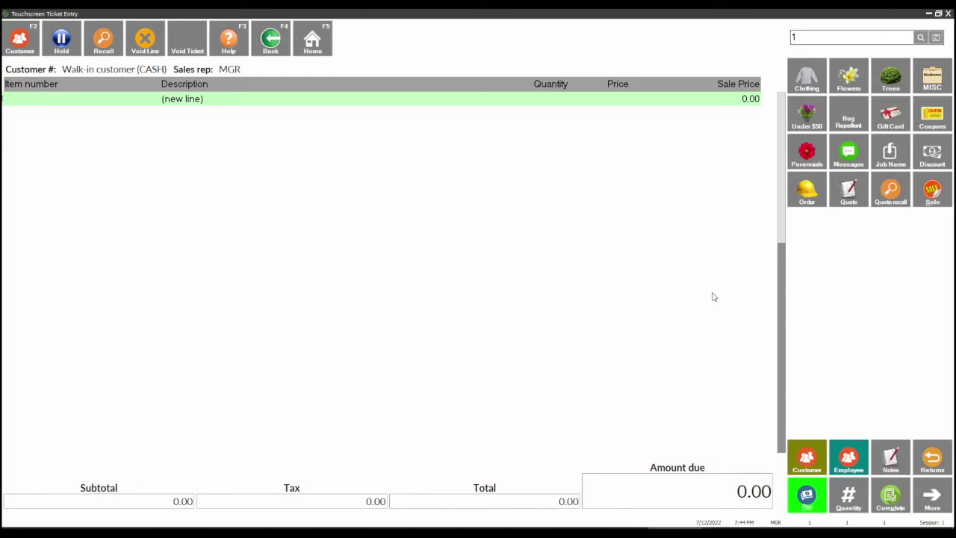
{"action": "key", "text": "Return"}
{"action": "type", "text": "2"}
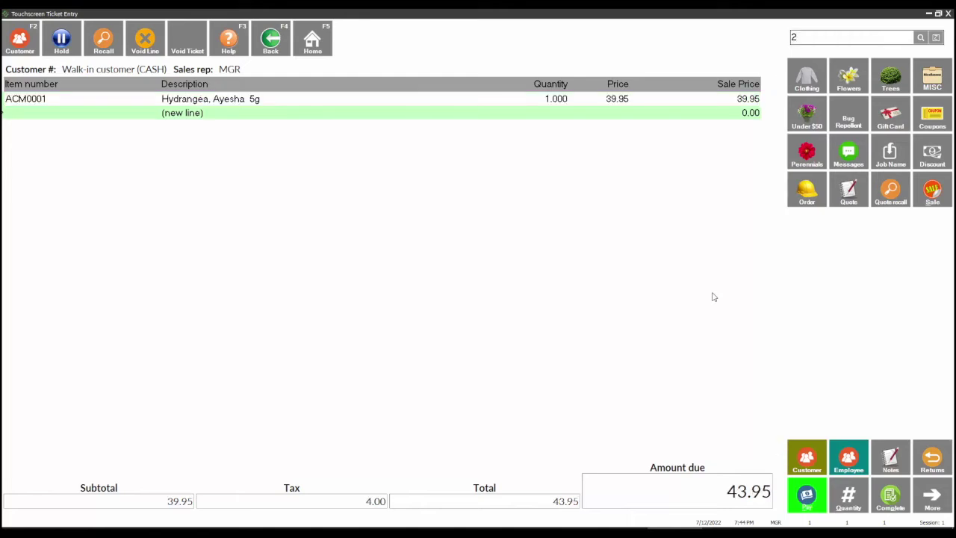
{"action": "key", "text": "Return"}
{"action": "type", "text": "3000"}
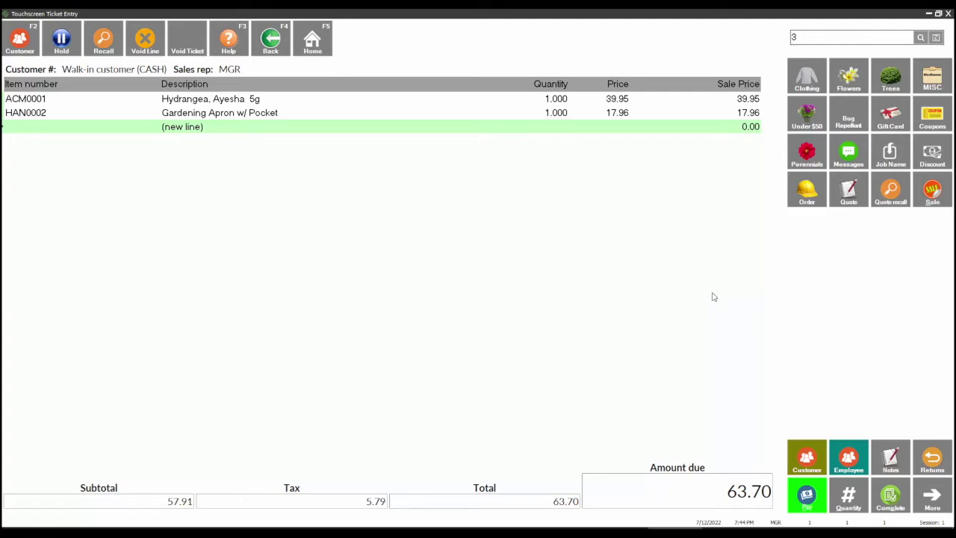
{"action": "key", "text": "Return"}
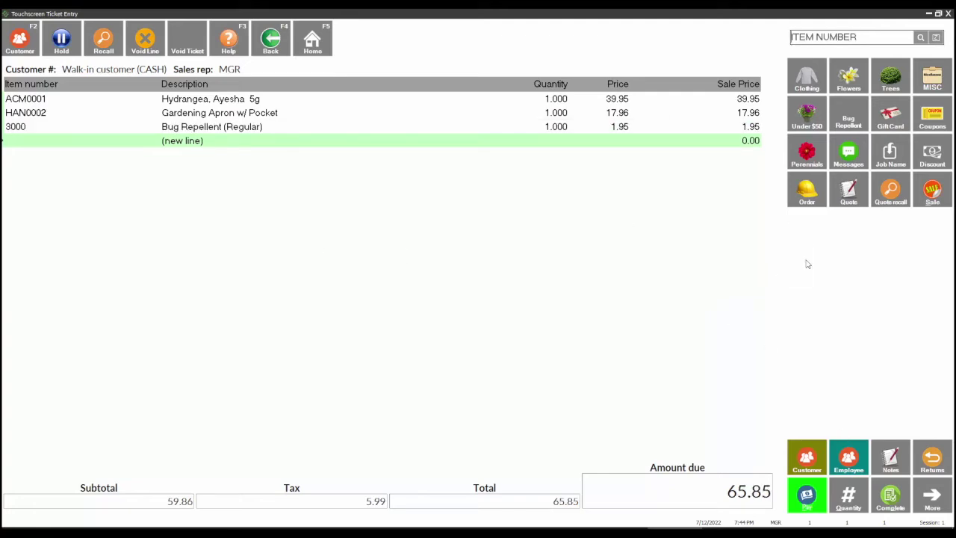
Pay the ticket with $100 cash, then preview its receipt down to the barcode and close out the sale.
{"action": "left_click", "coordinate": [806, 499]}
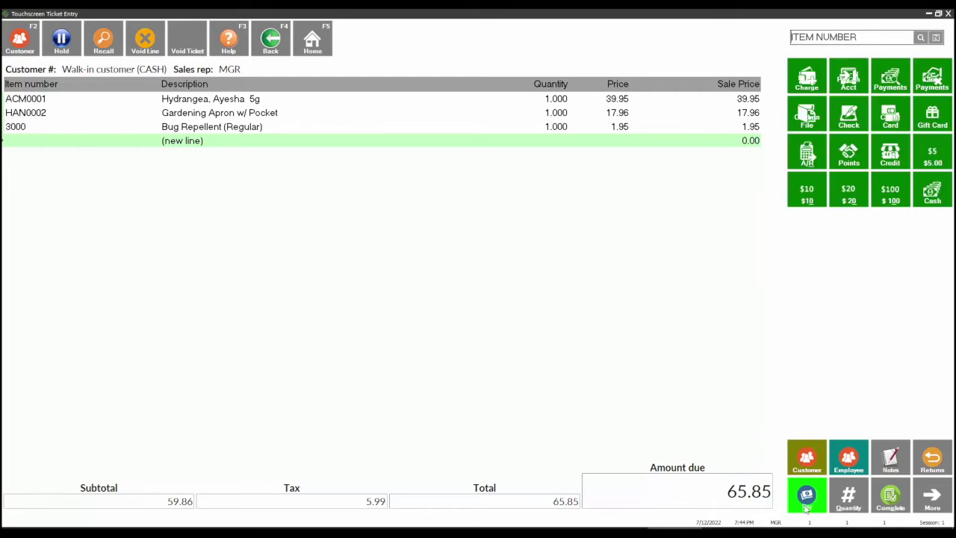
{"action": "left_click", "coordinate": [898, 192]}
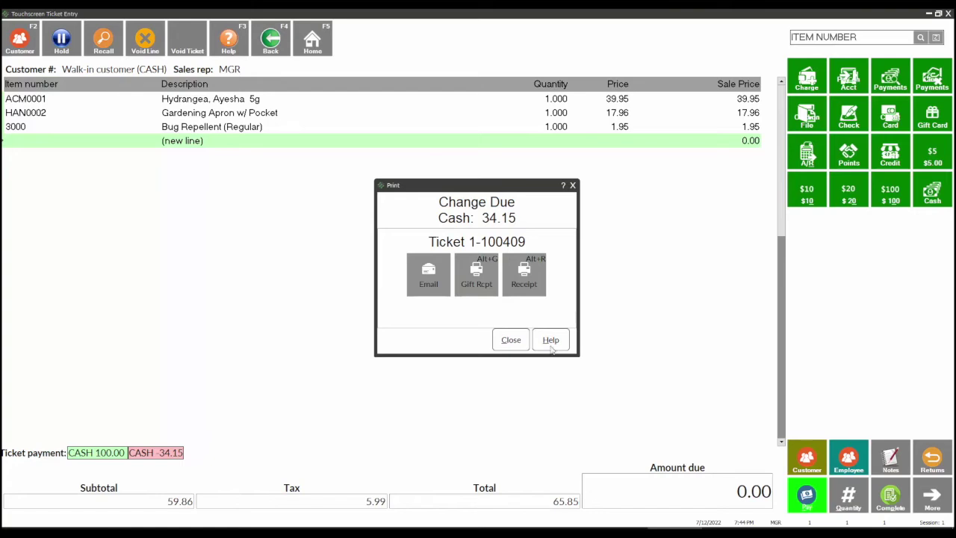
{"action": "left_click", "coordinate": [521, 275]}
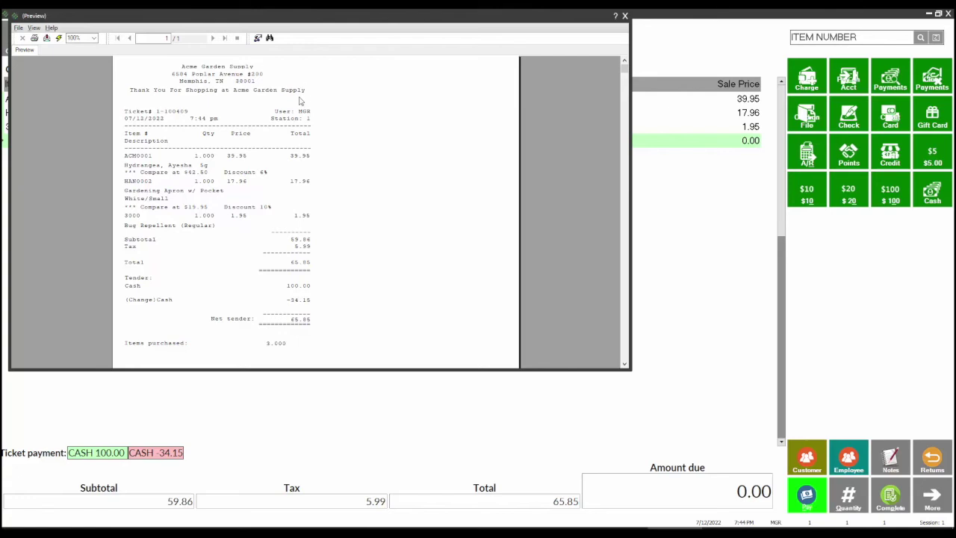
{"action": "left_click_drag", "start_coordinate": [625, 75], "coordinate": [624, 255]}
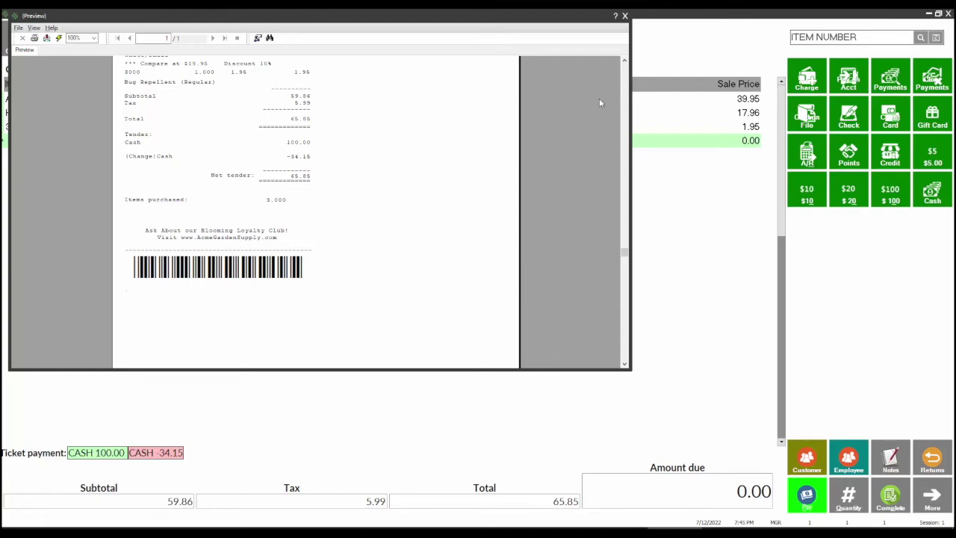
{"action": "left_click", "coordinate": [624, 16]}
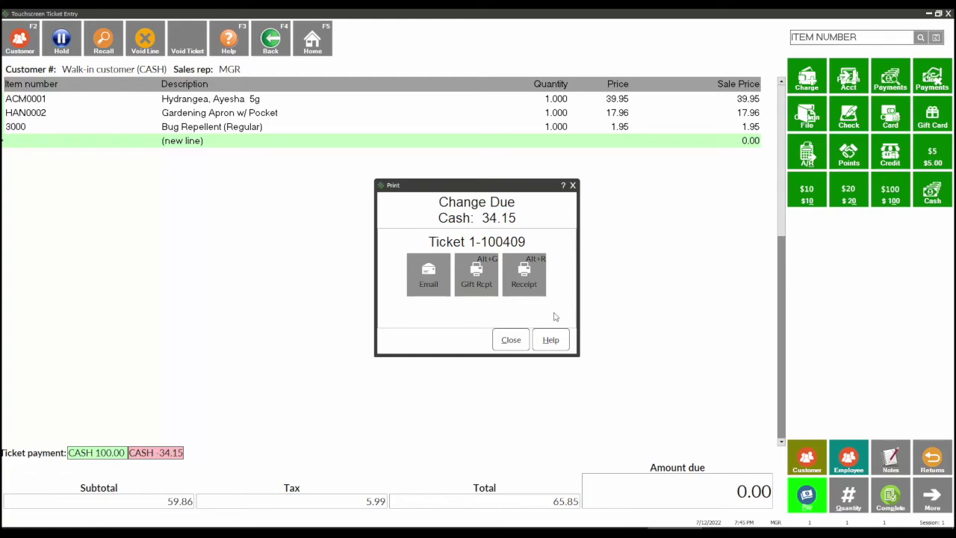
{"action": "left_click", "coordinate": [510, 341]}
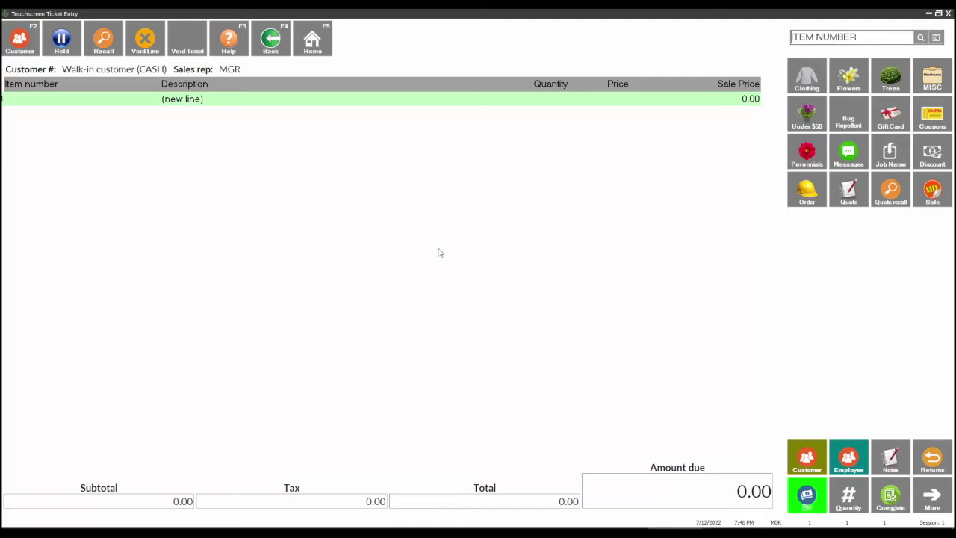
Add a Japanese Maple with installation and delivery to the new ticket, and assign the first customer in the customer lookup.
{"action": "left_click", "coordinate": [894, 84]}
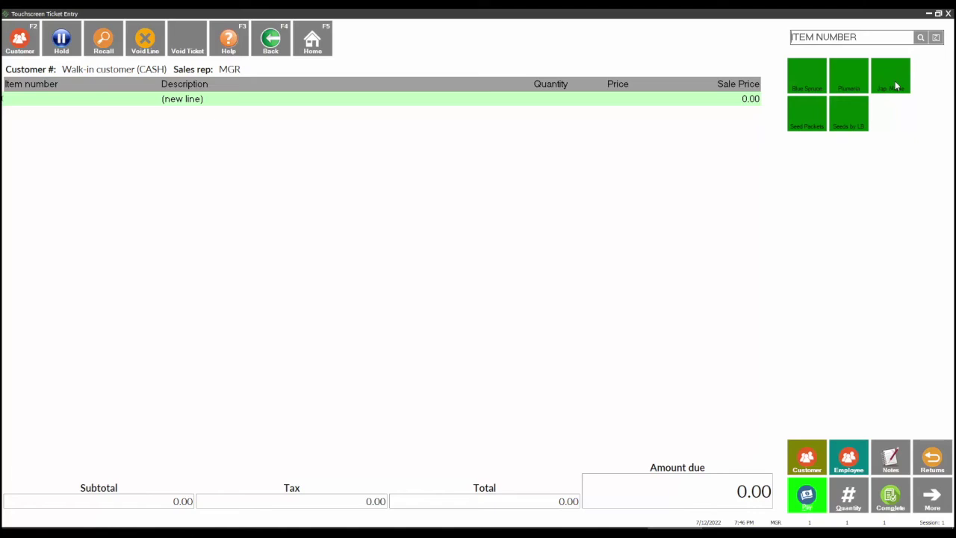
{"action": "left_click", "coordinate": [895, 85]}
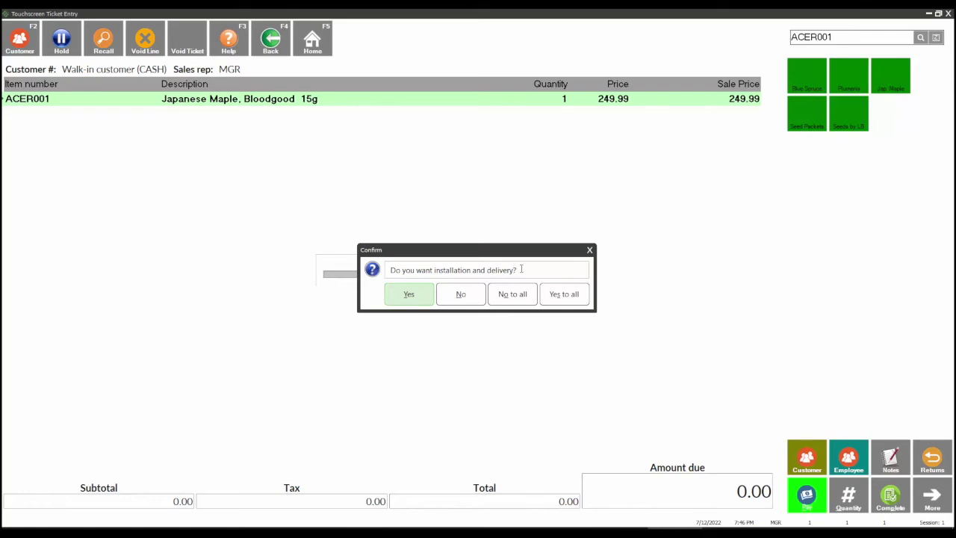
{"action": "left_click", "coordinate": [409, 296]}
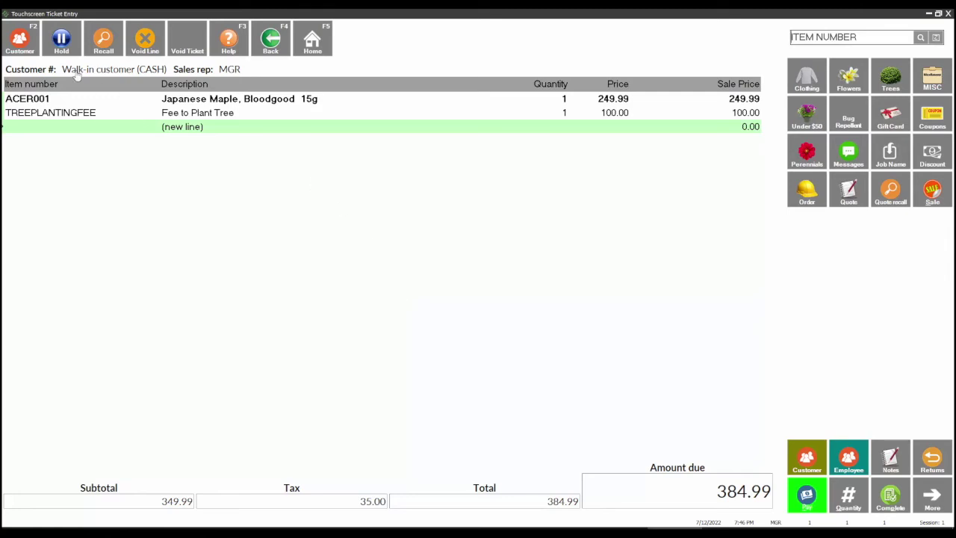
{"action": "left_click", "coordinate": [808, 457]}
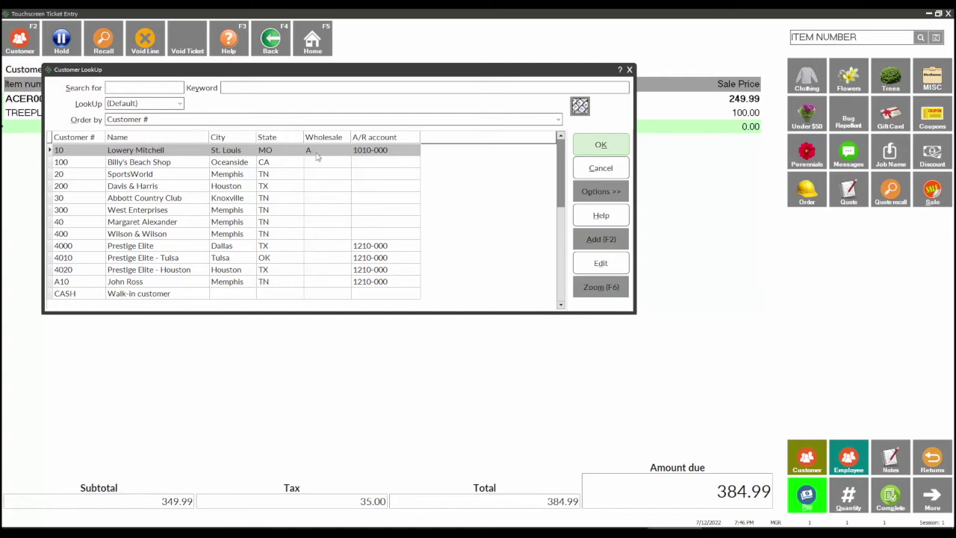
{"action": "left_click", "coordinate": [600, 146]}
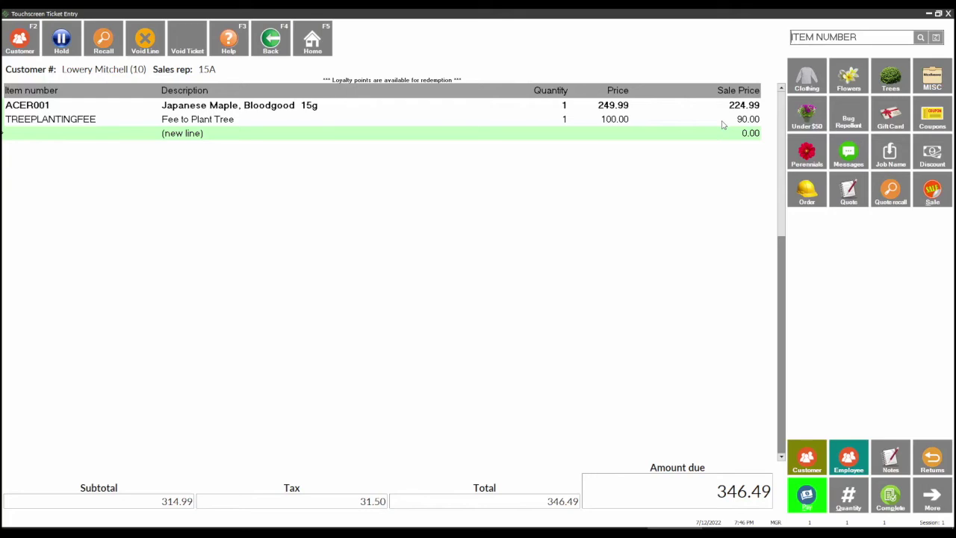
Pay the full balance of the Japanese Maple ticket in cash.
{"action": "left_click", "coordinate": [809, 497]}
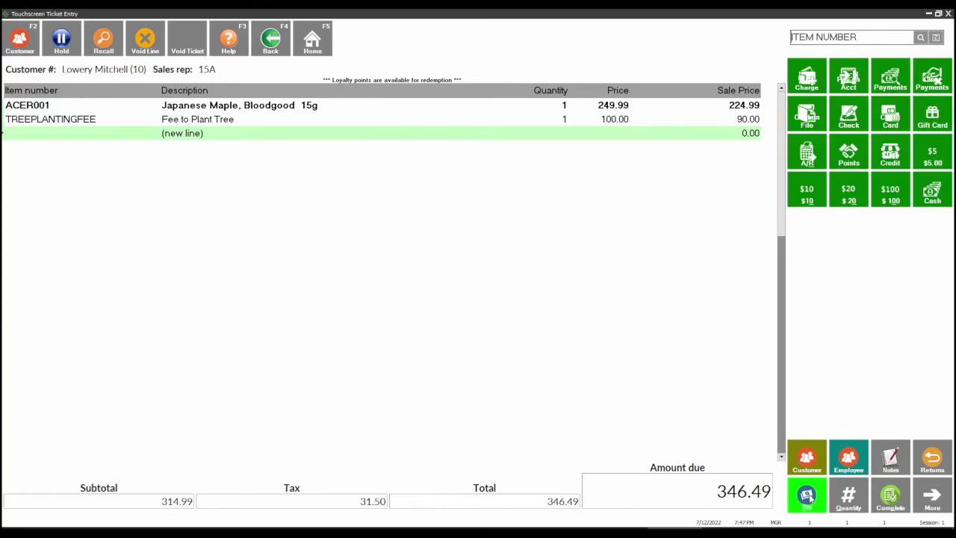
{"action": "left_click", "coordinate": [932, 192]}
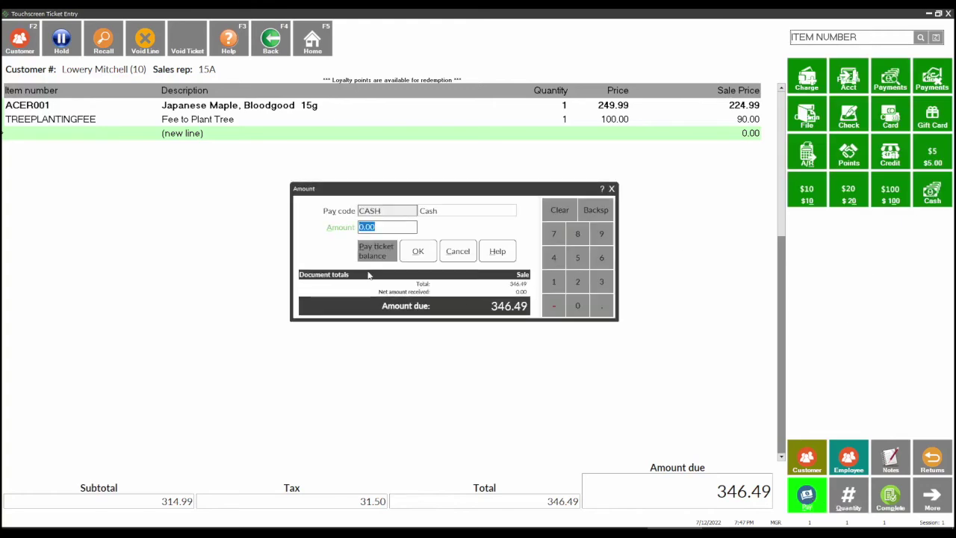
{"action": "left_click", "coordinate": [374, 252]}
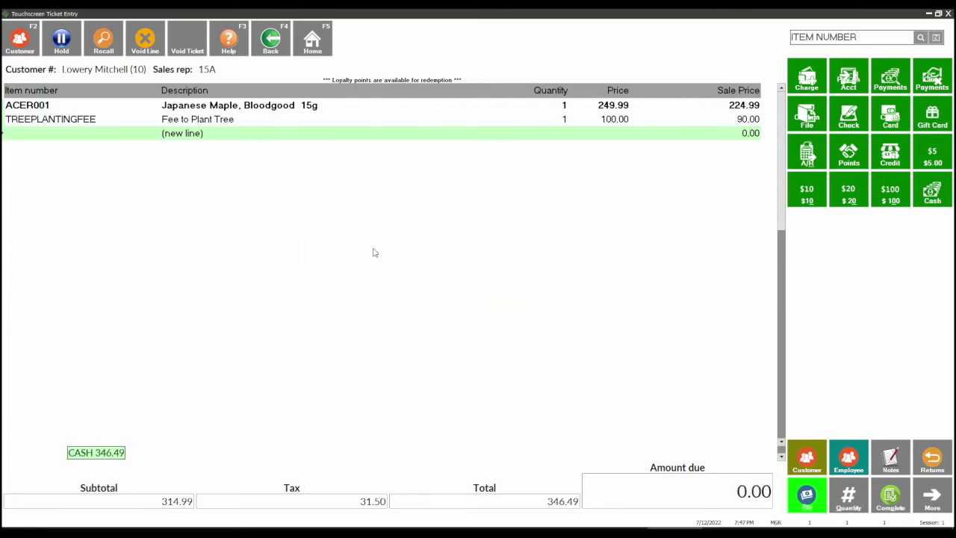
Preview the customer's receipt through the loyalty points and barcode, and close out the ticket.
{"action": "left_click", "coordinate": [525, 268]}
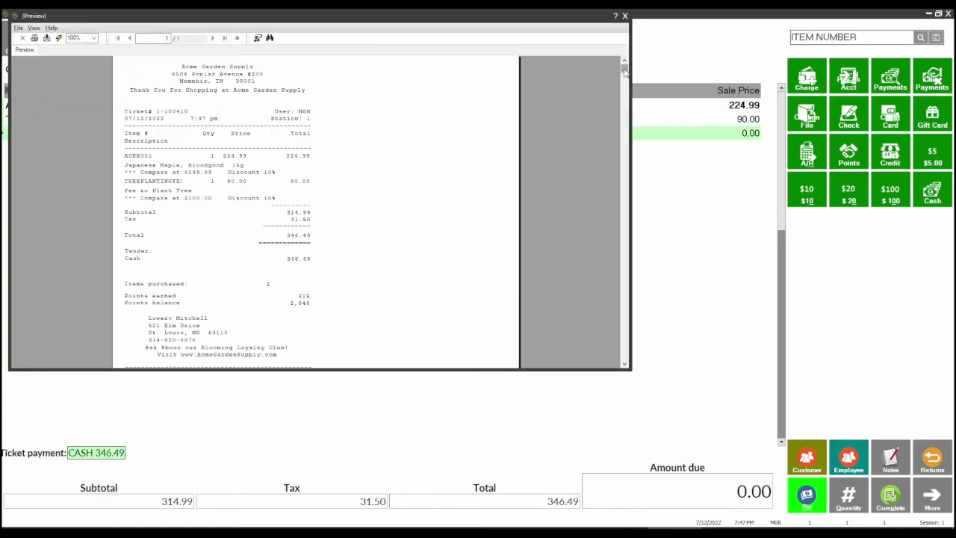
{"action": "left_click_drag", "start_coordinate": [624, 71], "coordinate": [625, 163]}
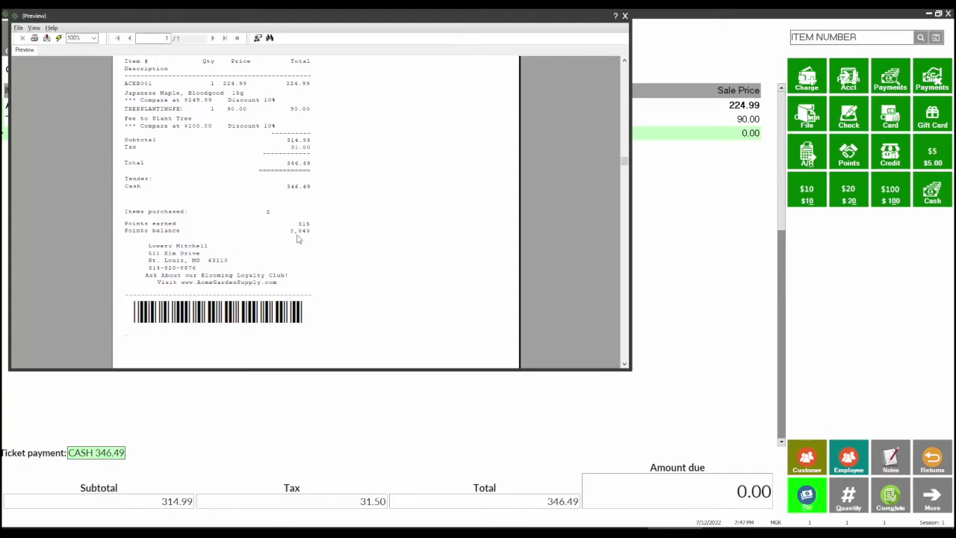
{"action": "left_click", "coordinate": [625, 15]}
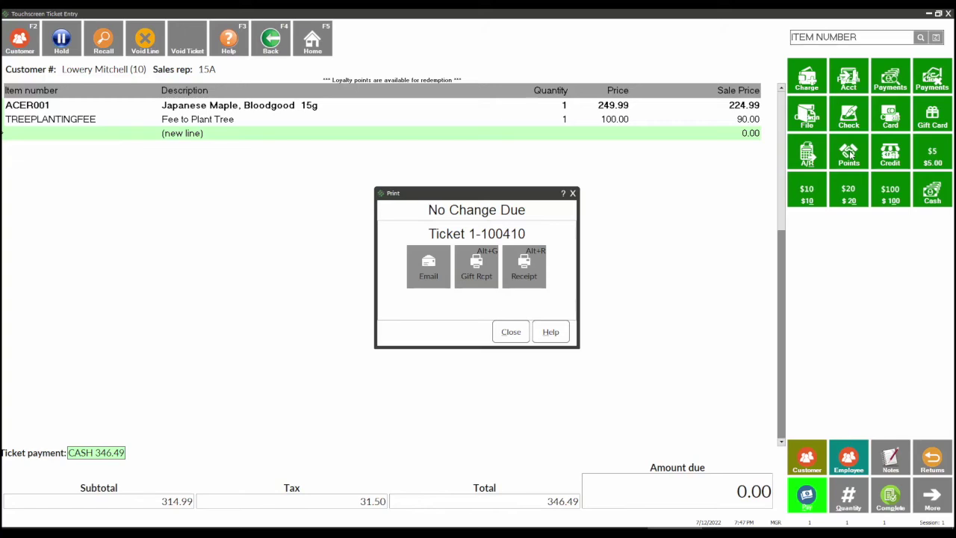
{"action": "left_click", "coordinate": [512, 336]}
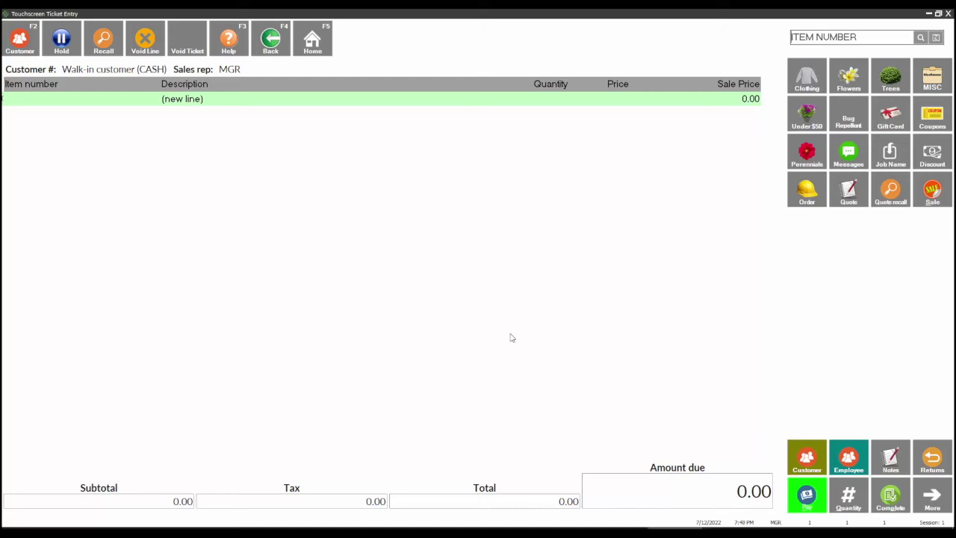
Add one 3PAK of Bug Repellent (Regular) to the new ticket.
{"action": "left_click", "coordinate": [848, 116]}
{"action": "left_click", "coordinate": [410, 233]}
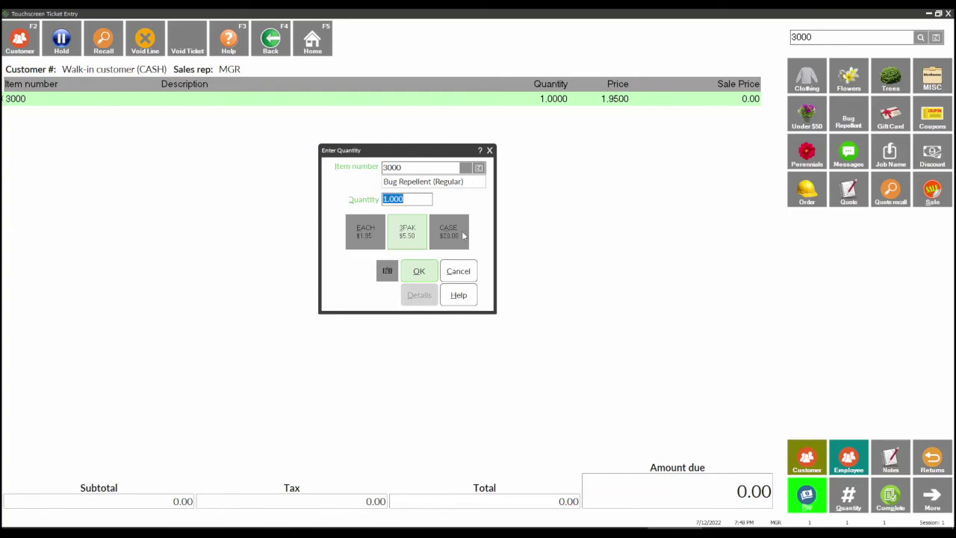
{"action": "left_click", "coordinate": [419, 277]}
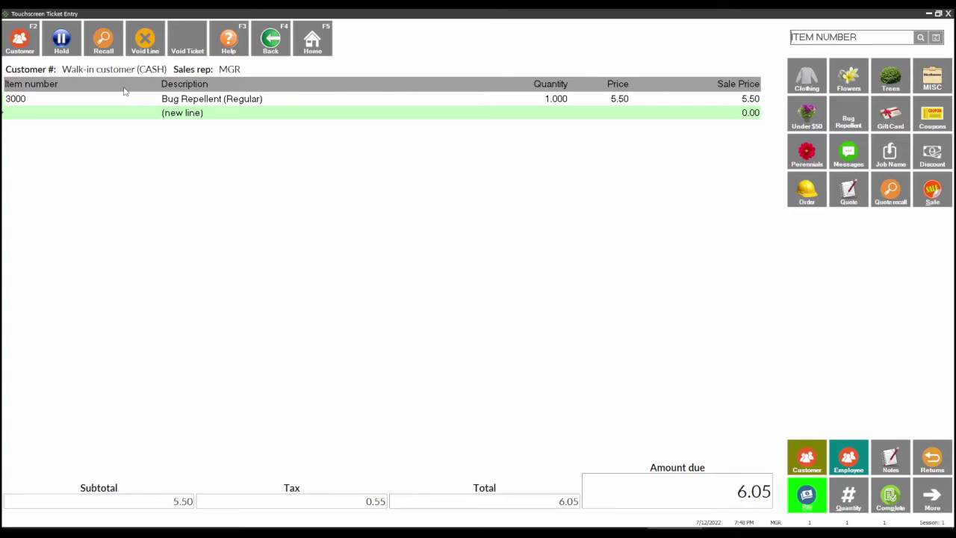
Start a new order for the Memphis customer listed just above the walk-in entry in the customer lookup, and dismiss the customer note.
{"action": "left_click", "coordinate": [810, 194]}
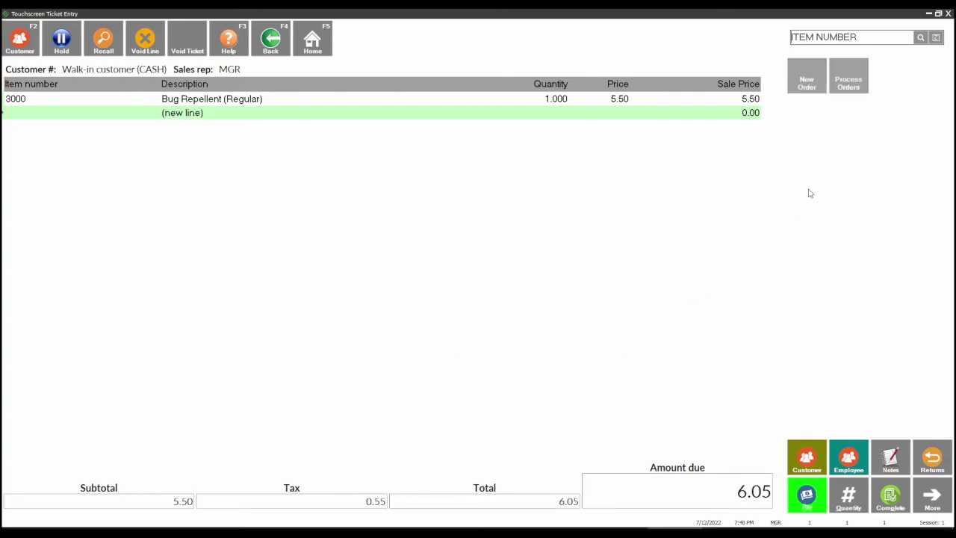
{"action": "left_click", "coordinate": [808, 72]}
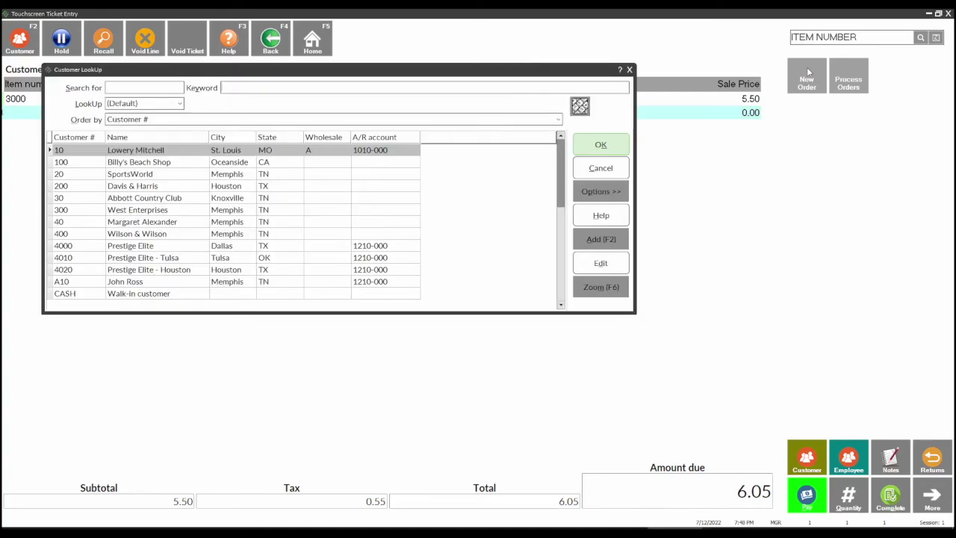
{"action": "left_click", "coordinate": [171, 286]}
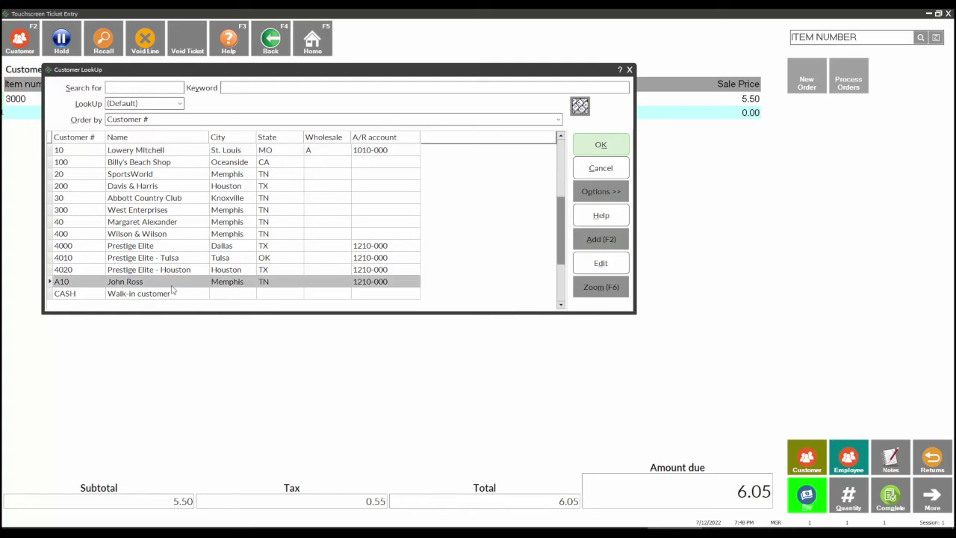
{"action": "left_click", "coordinate": [593, 143]}
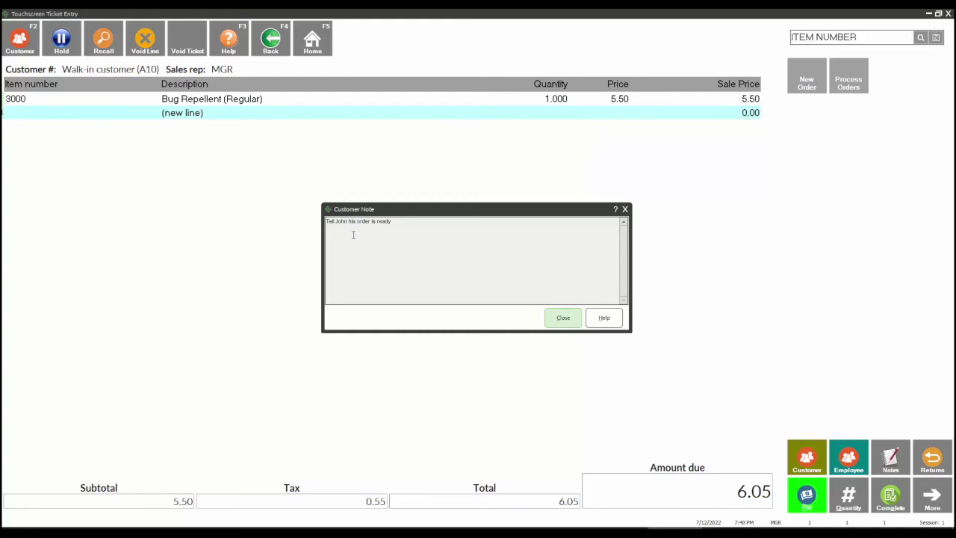
{"action": "left_click_drag", "start_coordinate": [415, 221], "coordinate": [326, 222]}
{"action": "left_click", "coordinate": [567, 324]}
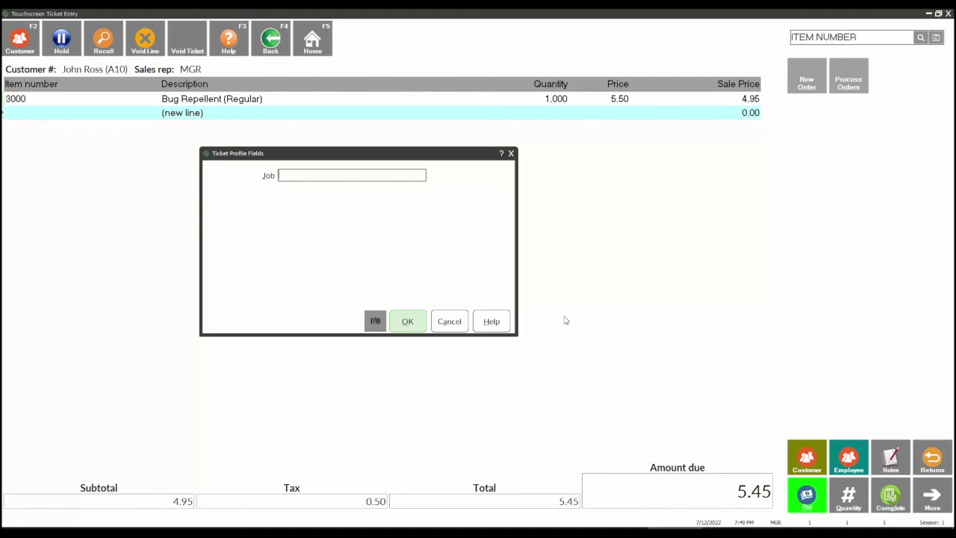
Fill in the order's job name and accept the default ship-to address.
{"action": "type", "text": "ross1432"}
{"action": "left_click", "coordinate": [411, 326]}
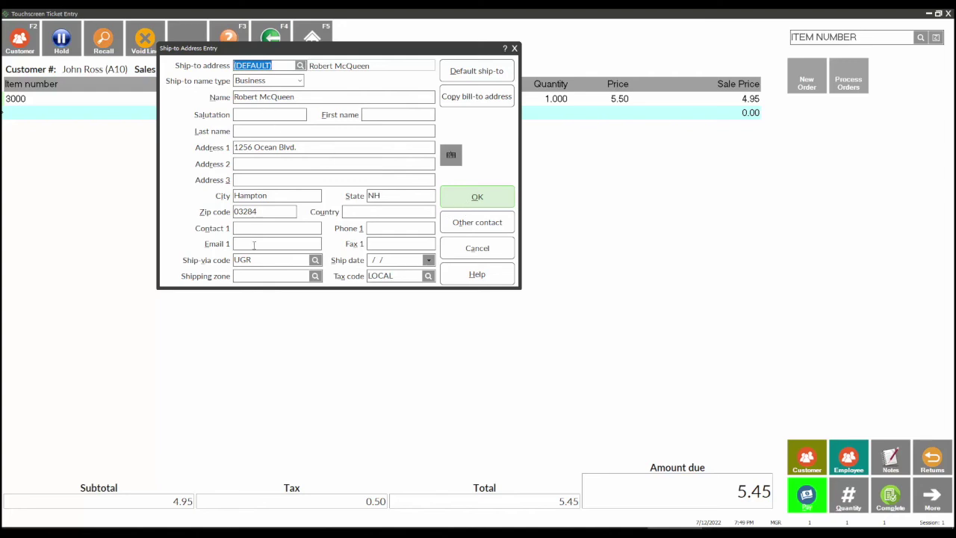
{"action": "left_click", "coordinate": [484, 198]}
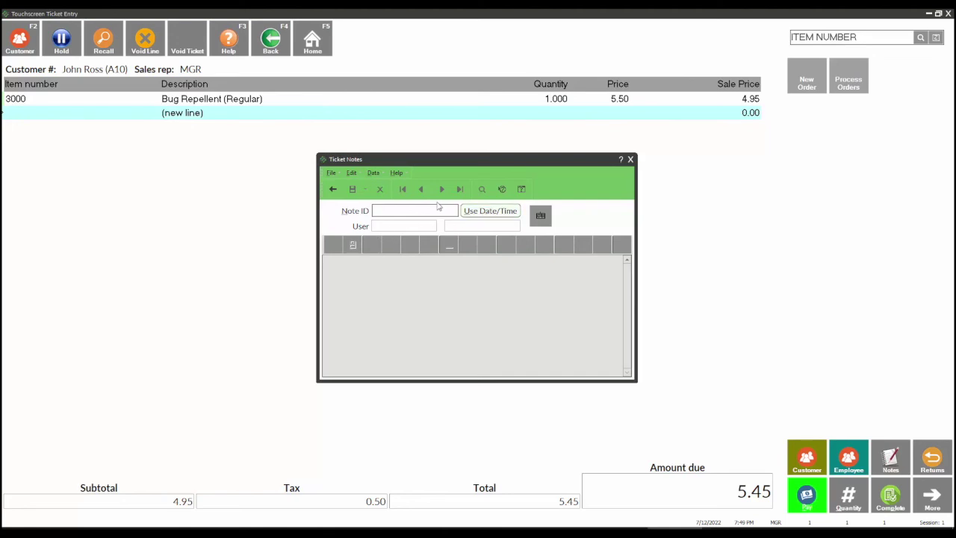
Save a ticket note with the ID PRINT reading "Deliver in the back of the house", and close the notes.
{"action": "type", "text": "PRINT"}
{"action": "key", "text": "Tab"}
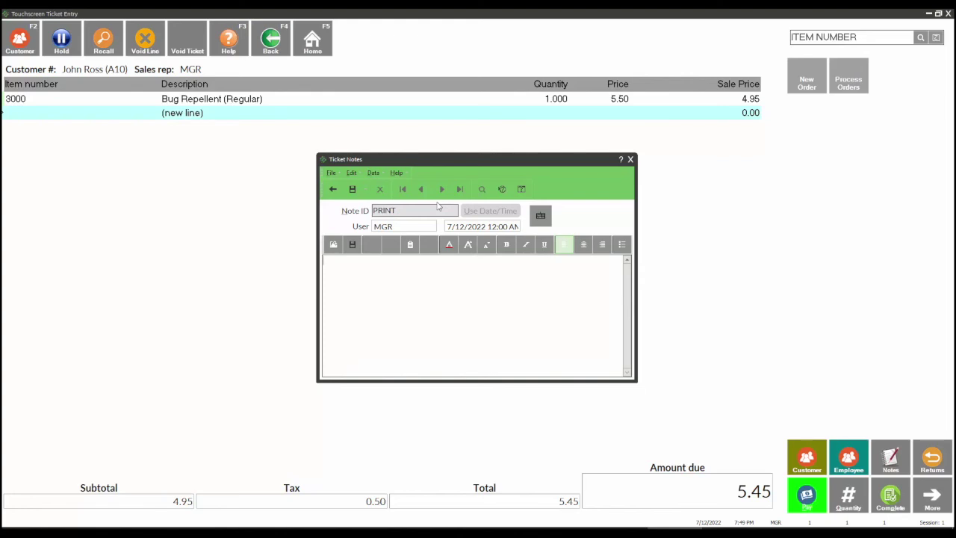
{"action": "type", "text": "Deliver in the back of the house"}
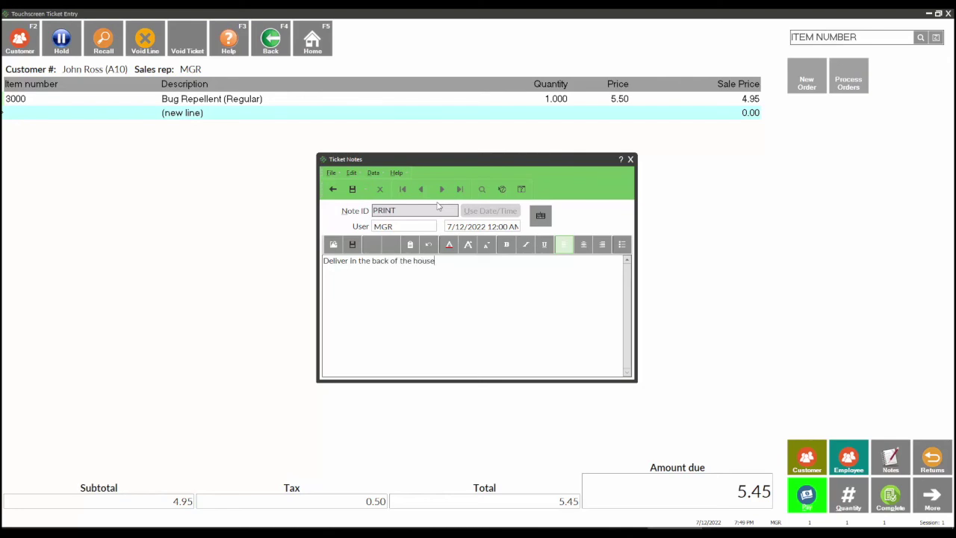
{"action": "left_click", "coordinate": [353, 190]}
{"action": "left_click", "coordinate": [630, 159]}
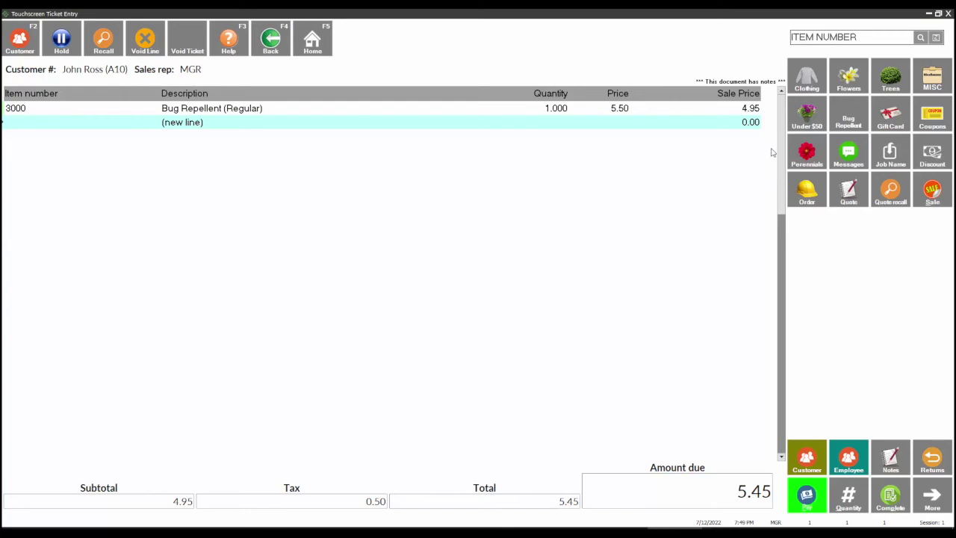
Add 12 Butterfly Tropical Hibiscus from the flowers to the order.
{"action": "left_click", "coordinate": [848, 74]}
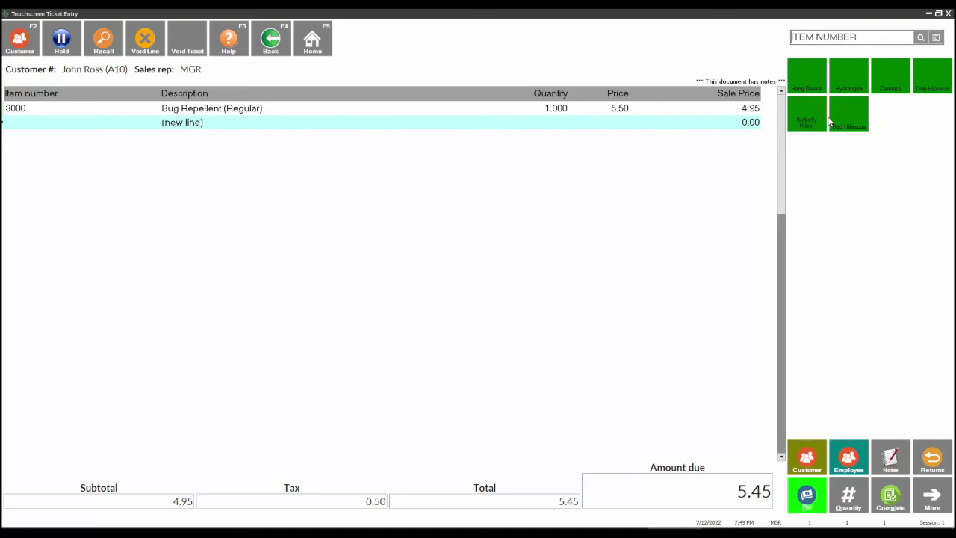
{"action": "left_click", "coordinate": [805, 116]}
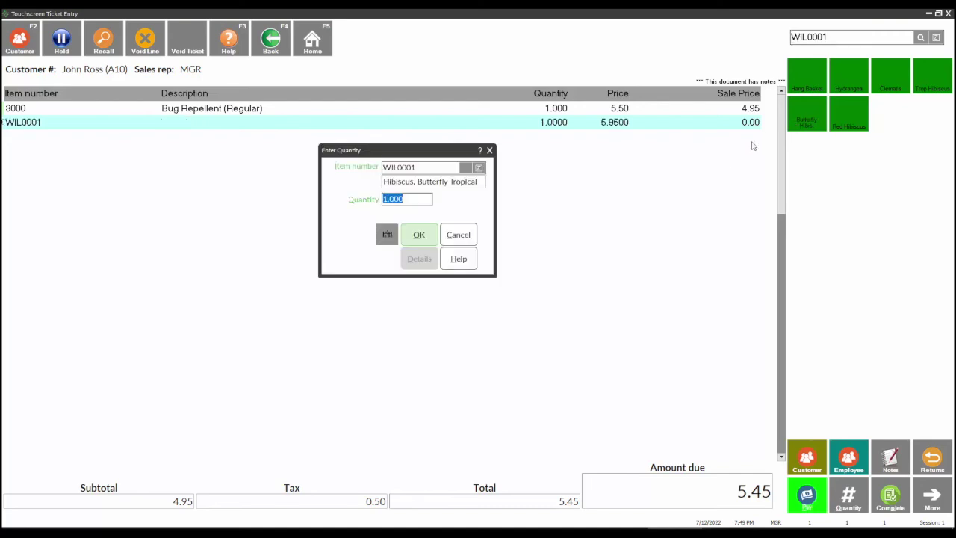
{"action": "type", "text": "12"}
{"action": "left_click", "coordinate": [420, 234]}
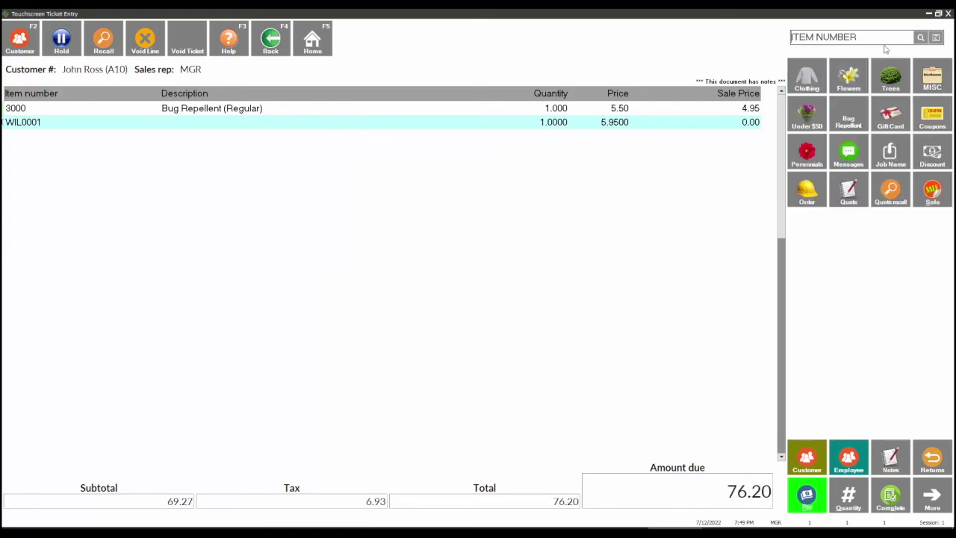
Add 12 Clematis, Etoile Violette from the flowers to the order.
{"action": "left_click", "coordinate": [849, 78]}
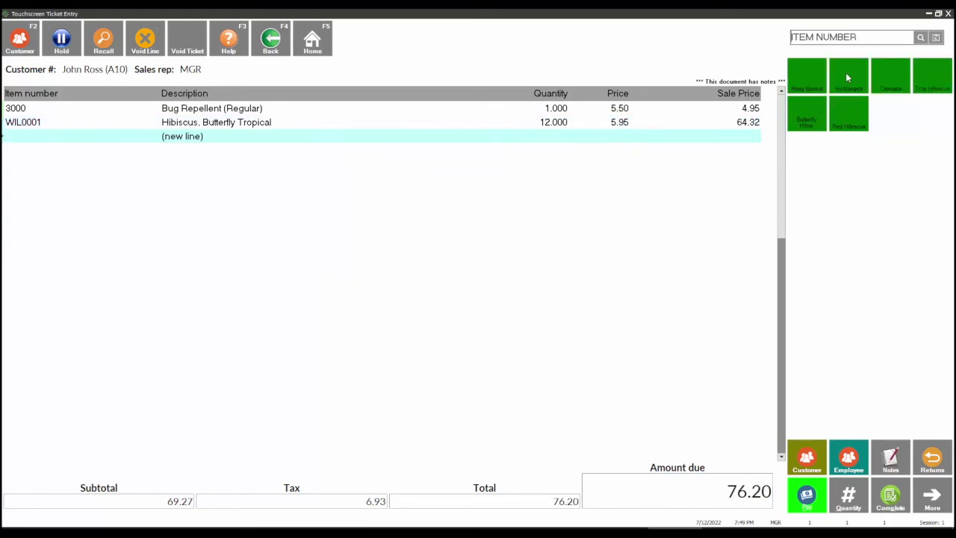
{"action": "left_click", "coordinate": [897, 91]}
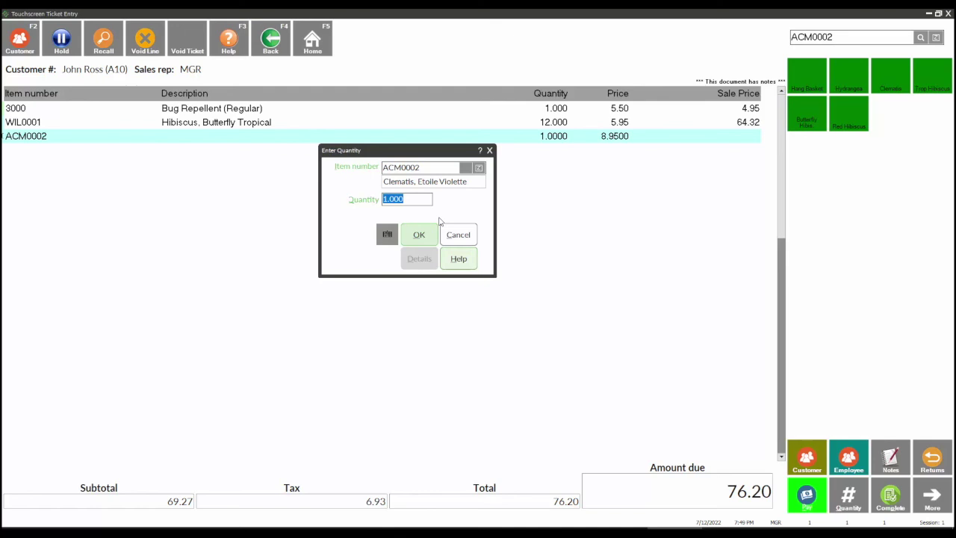
{"action": "type", "text": "12"}
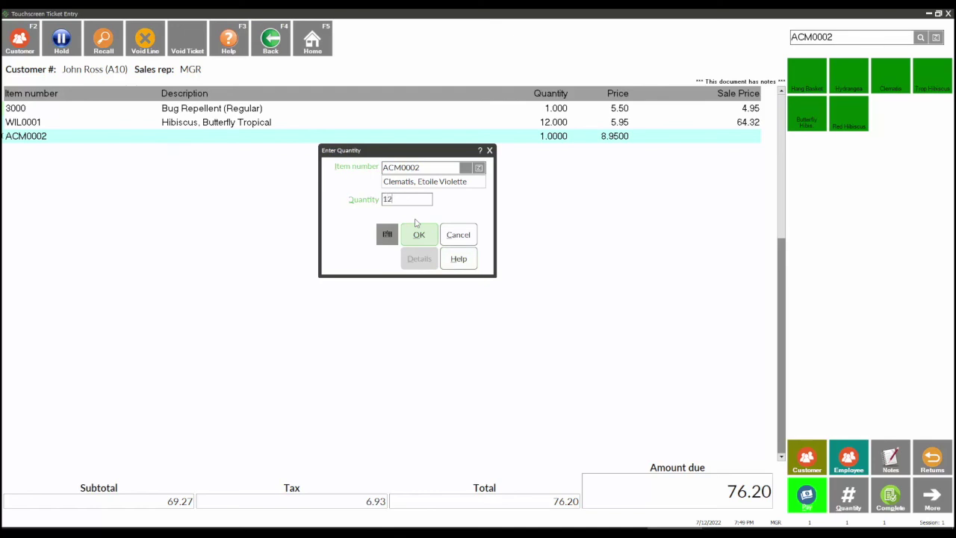
{"action": "left_click", "coordinate": [419, 234]}
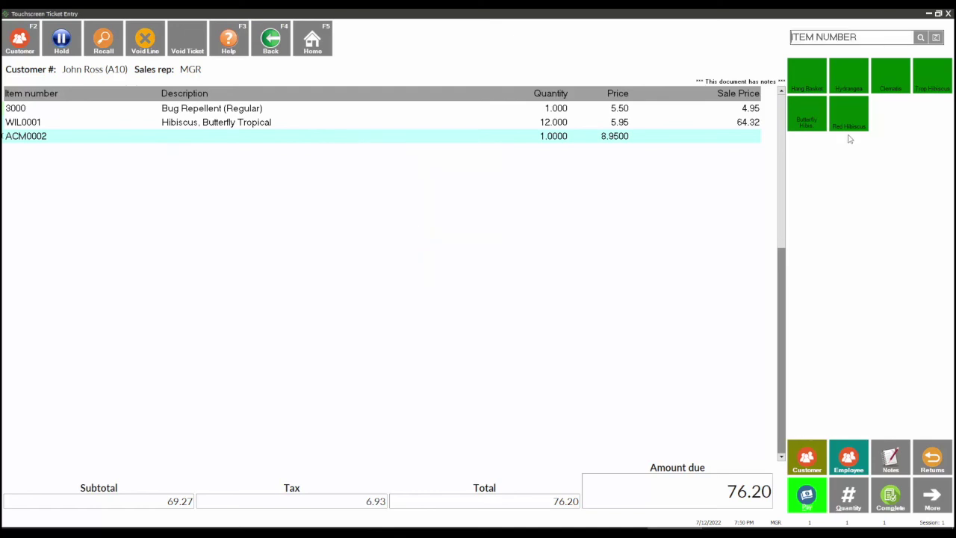
Add 10 Chamber's Hanging Baskets from the flowers to the order.
{"action": "left_click", "coordinate": [851, 79]}
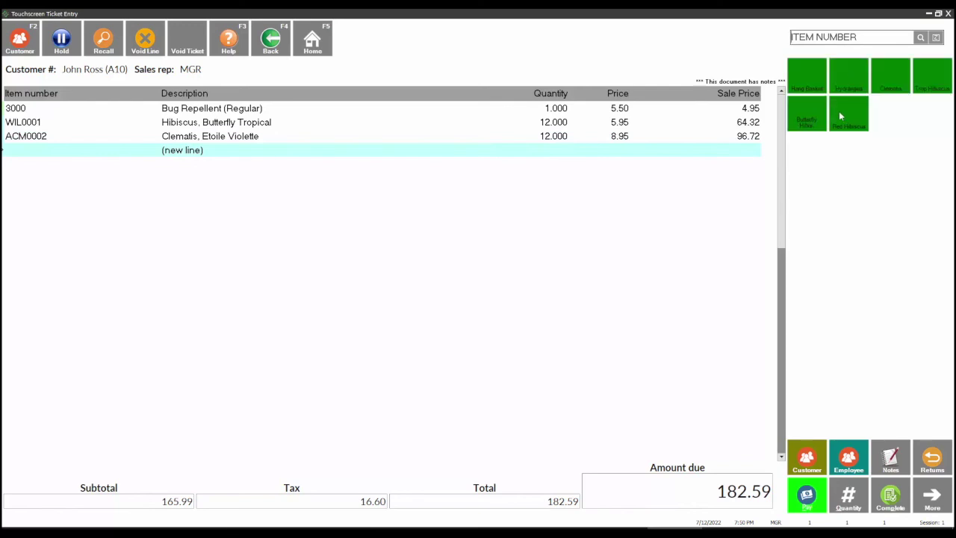
{"action": "left_click", "coordinate": [808, 81]}
{"action": "type", "text": "12"}
{"action": "left_click", "coordinate": [407, 237]}
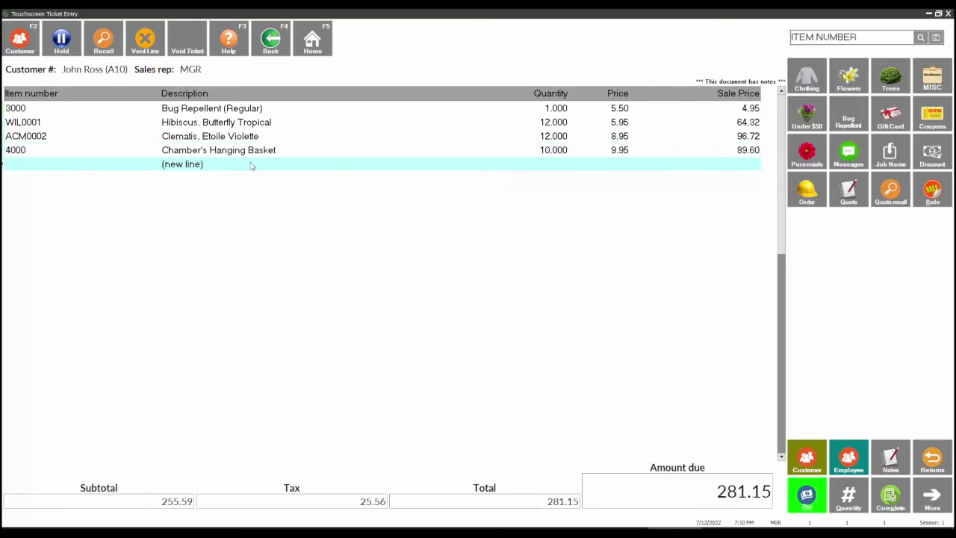
{"action": "left_click", "coordinate": [561, 109]}
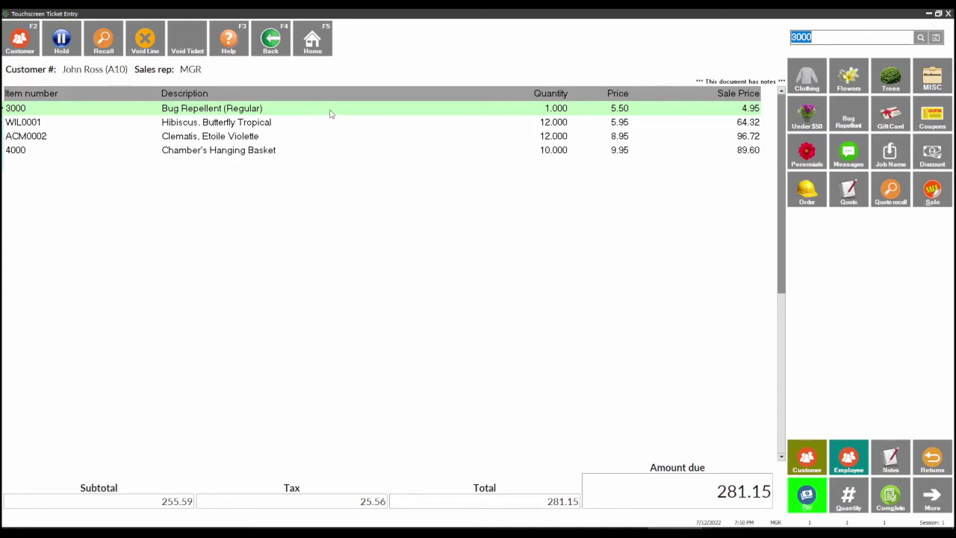
{"action": "left_click", "coordinate": [262, 126]}
{"action": "left_click", "coordinate": [244, 137]}
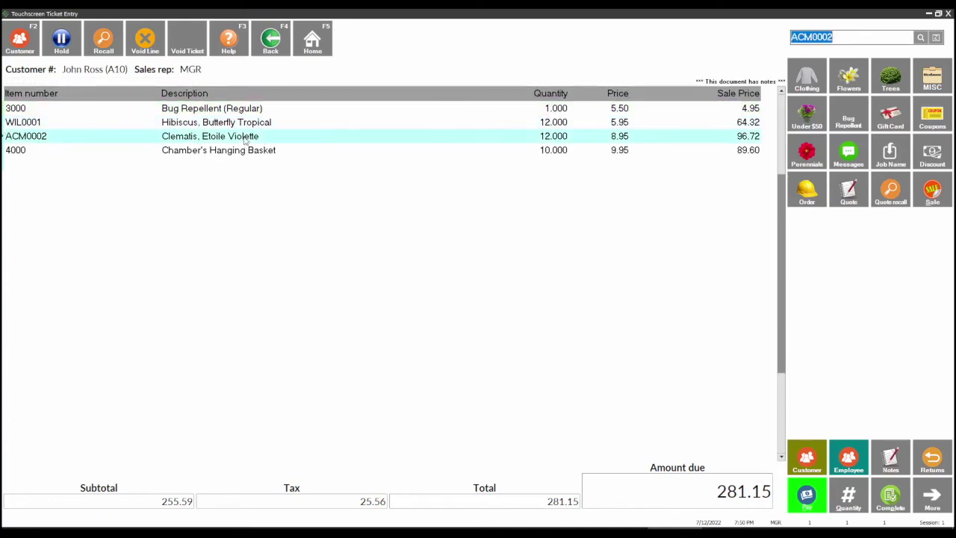
{"action": "left_click", "coordinate": [242, 152]}
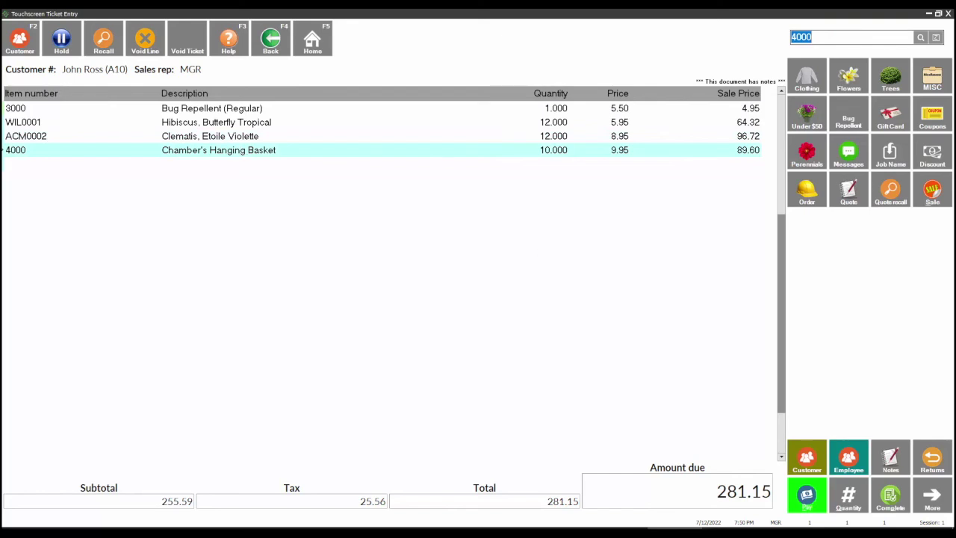
Take a cash payment that covers the ticket balance and applies a 50.00 deposit to the order.
{"action": "left_click", "coordinate": [809, 499]}
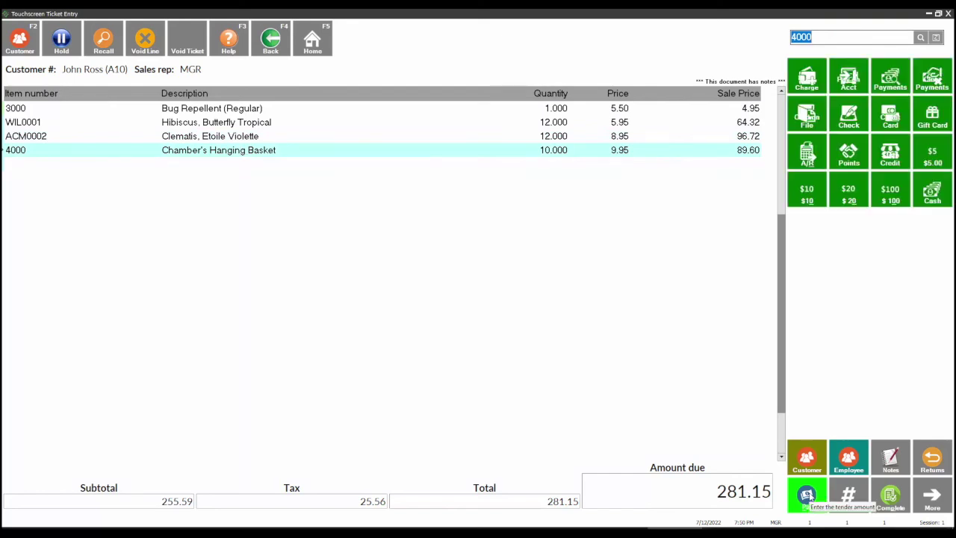
{"action": "left_click", "coordinate": [932, 192]}
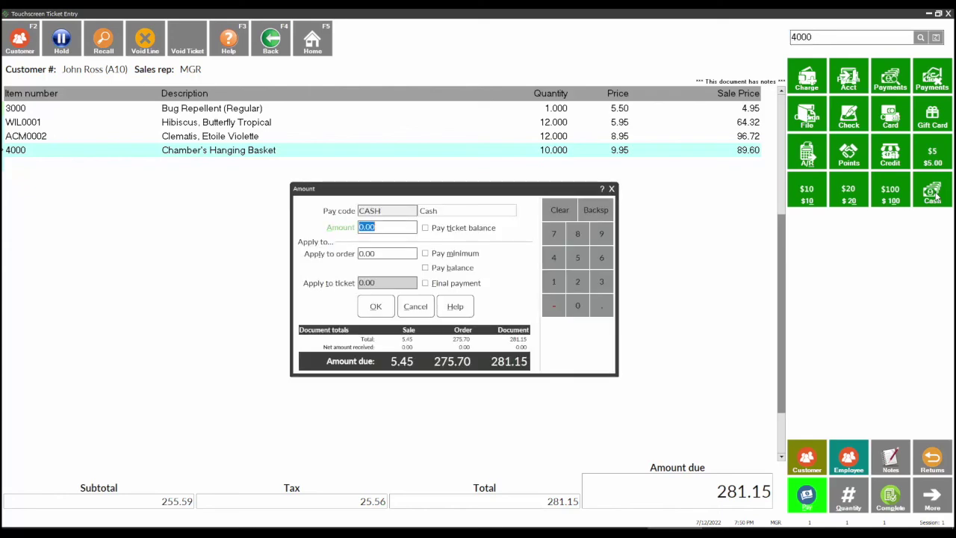
{"action": "left_click", "coordinate": [424, 228]}
{"action": "left_click_drag", "start_coordinate": [387, 226], "coordinate": [331, 223]}
{"action": "left_click_drag", "start_coordinate": [404, 253], "coordinate": [336, 252]}
{"action": "mouse_move", "coordinate": [544, 533]}
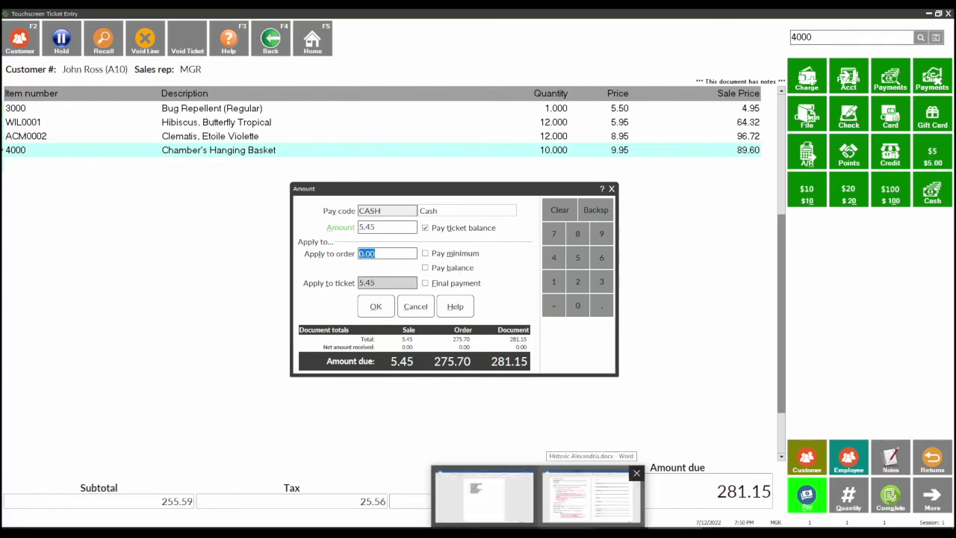
{"action": "type", "text": "50.0"}
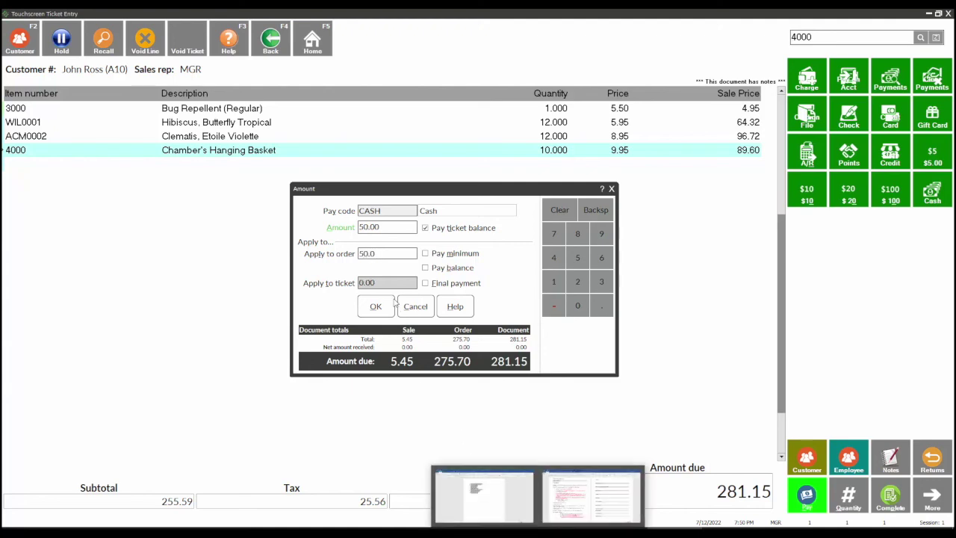
{"action": "left_click", "coordinate": [382, 306]}
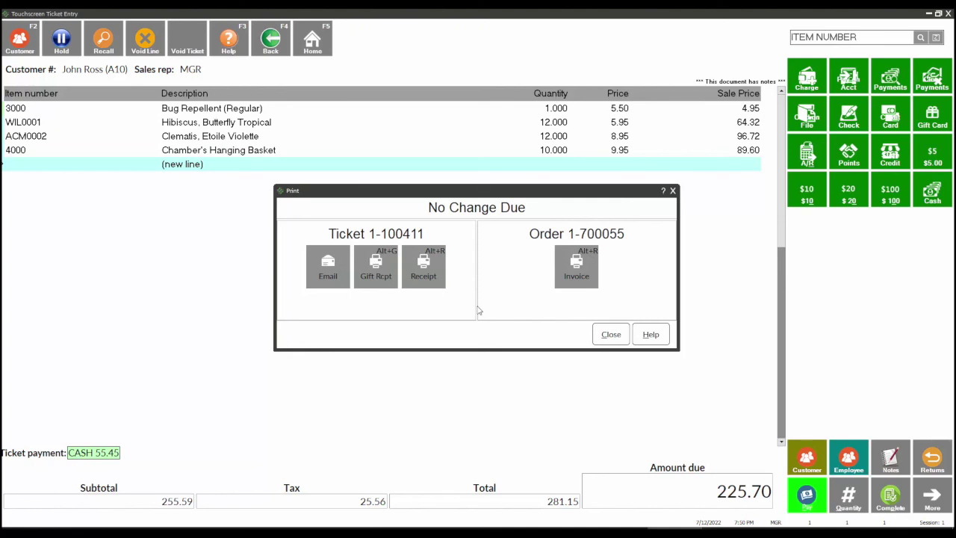
Preview the order's invoice from the ship-to and line items down to the tender and amount due.
{"action": "left_click", "coordinate": [565, 276]}
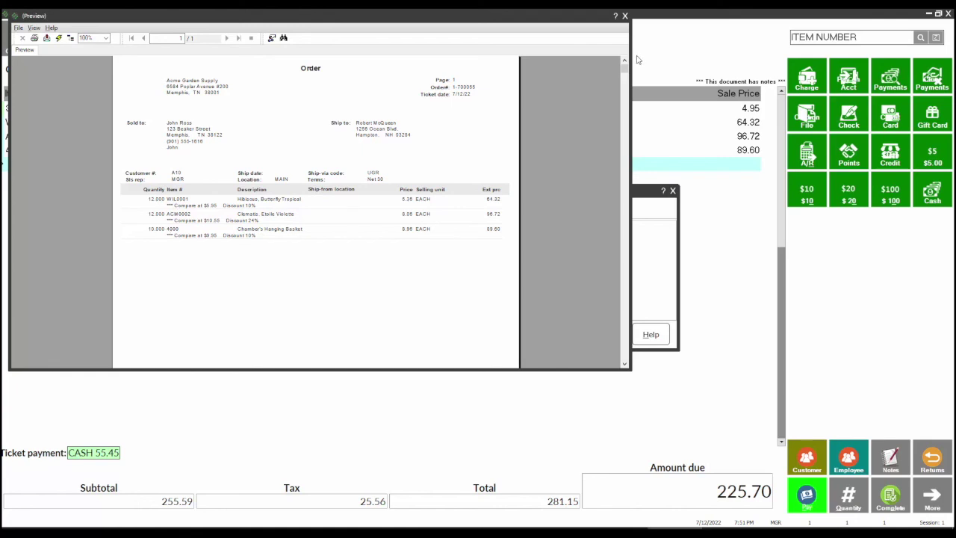
{"action": "left_click_drag", "start_coordinate": [623, 70], "coordinate": [621, 374]}
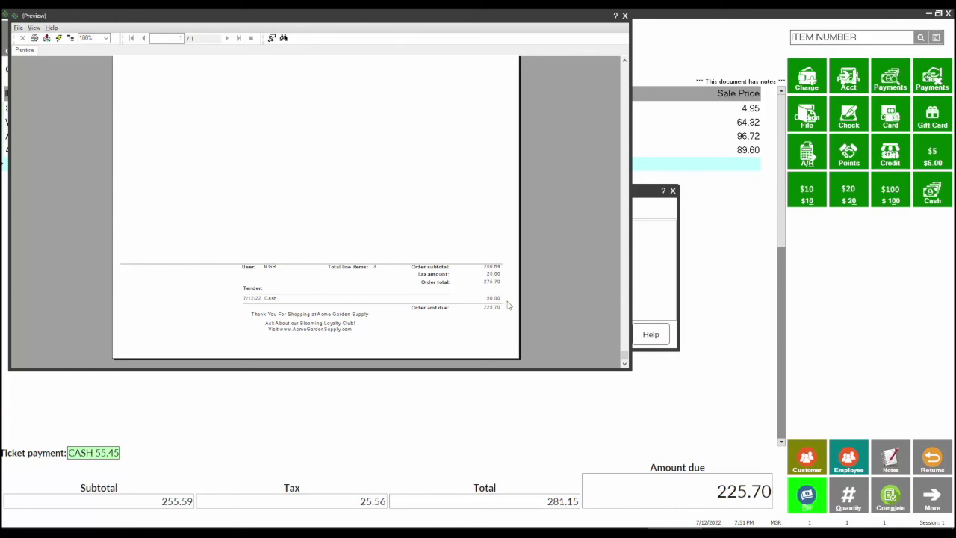
{"action": "left_click_drag", "start_coordinate": [625, 356], "coordinate": [627, 33]}
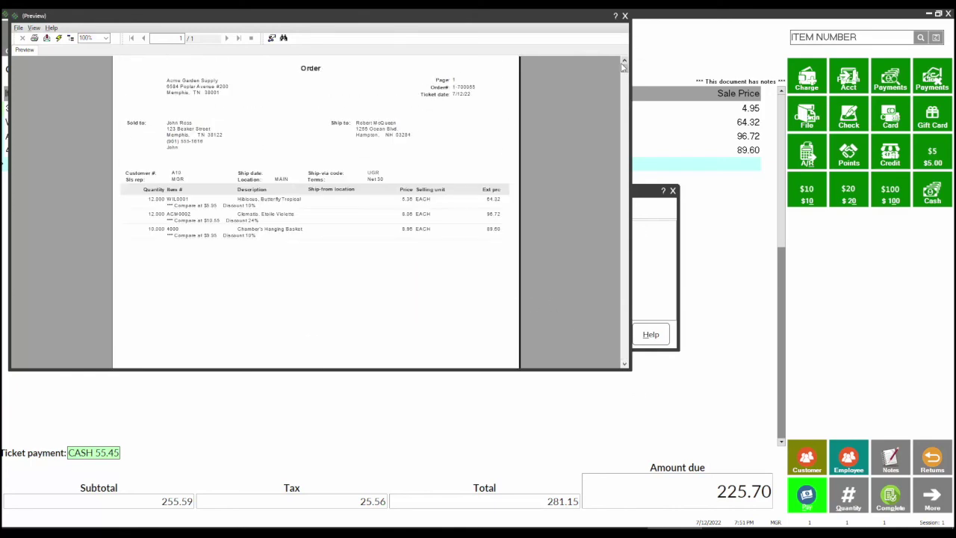
{"action": "left_click", "coordinate": [625, 15]}
Preview the sale's receipt with the order deposit details, and close out the ticket.
{"action": "left_click", "coordinate": [429, 282]}
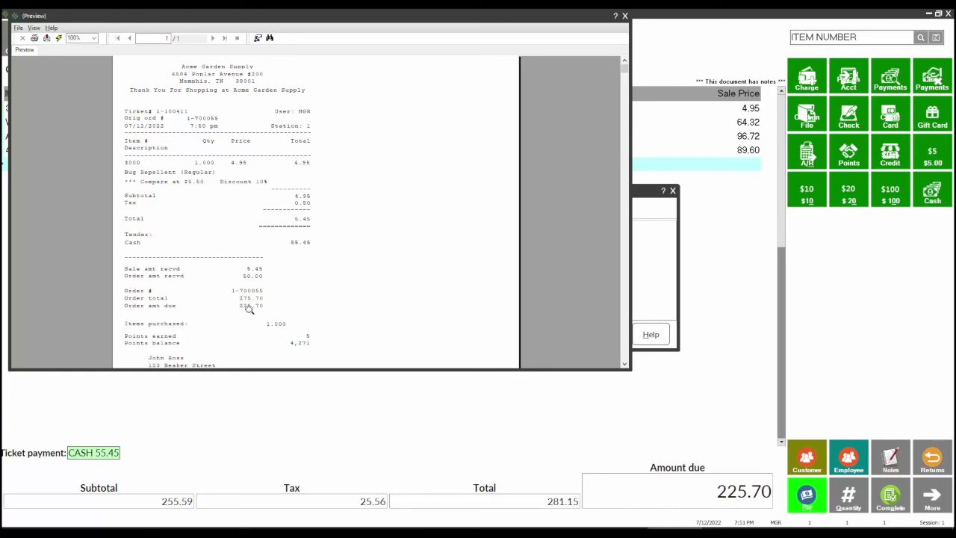
{"action": "left_click", "coordinate": [625, 15]}
{"action": "left_click", "coordinate": [611, 334]}
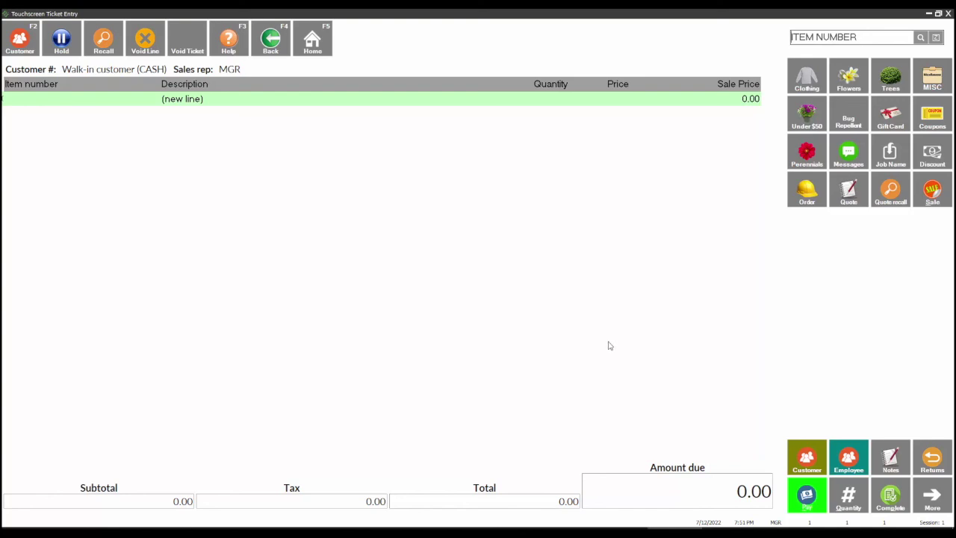
Look up the Impatiens Hanging Basket with the keyword "impa" and zoom in on its inventory by location.
{"action": "left_click", "coordinate": [921, 37]}
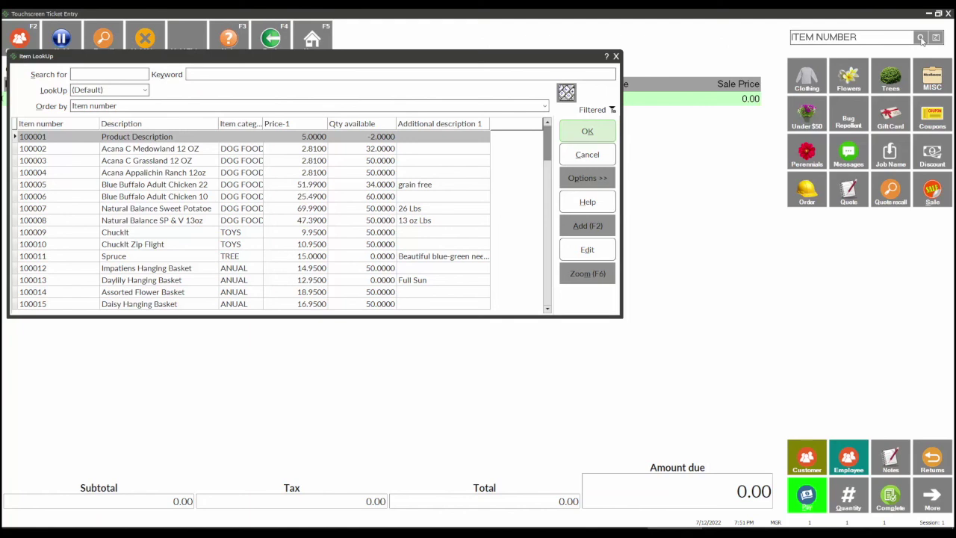
{"action": "type", "text": "Impa"}
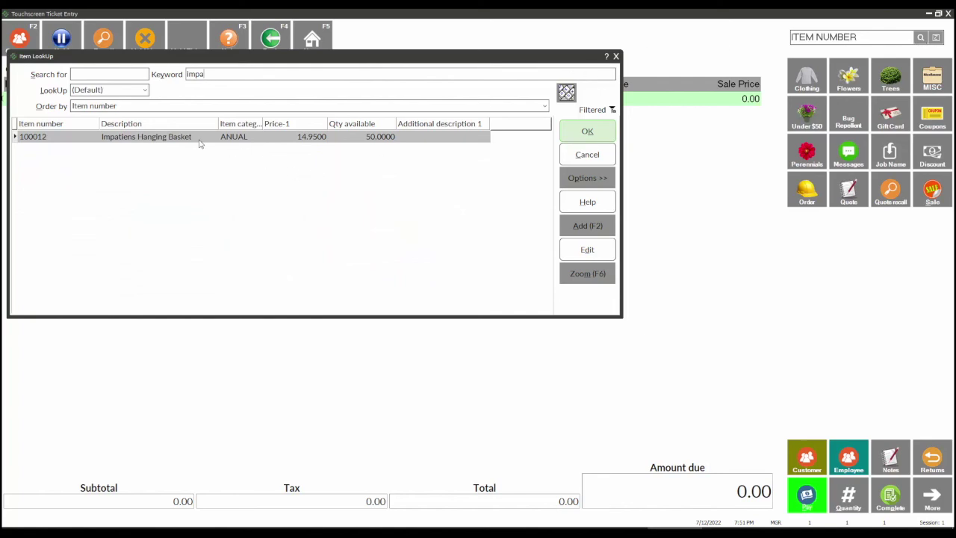
{"action": "left_click", "coordinate": [596, 280]}
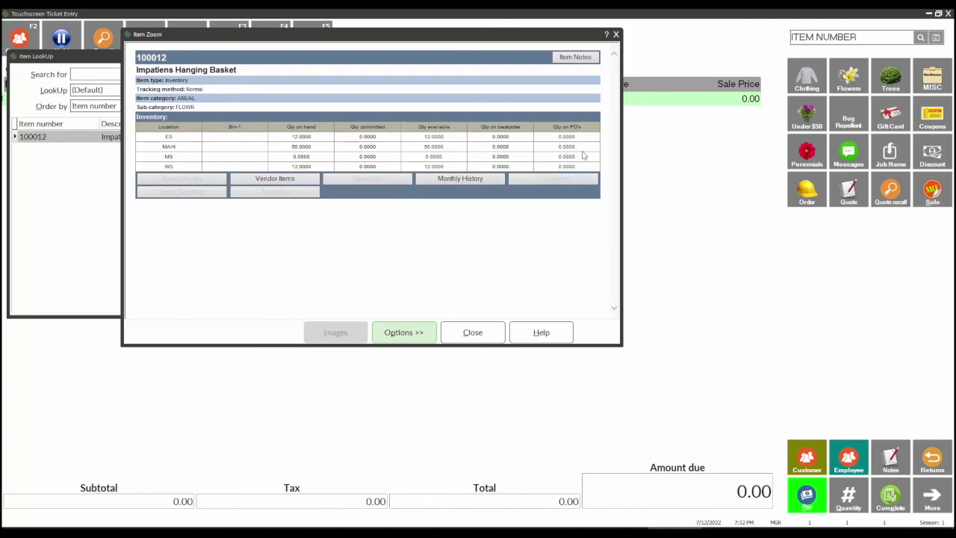
Read the Impatiens Hanging Basket's item note EC ITEM EXT DESC 1 and close the notes.
{"action": "left_click", "coordinate": [567, 61]}
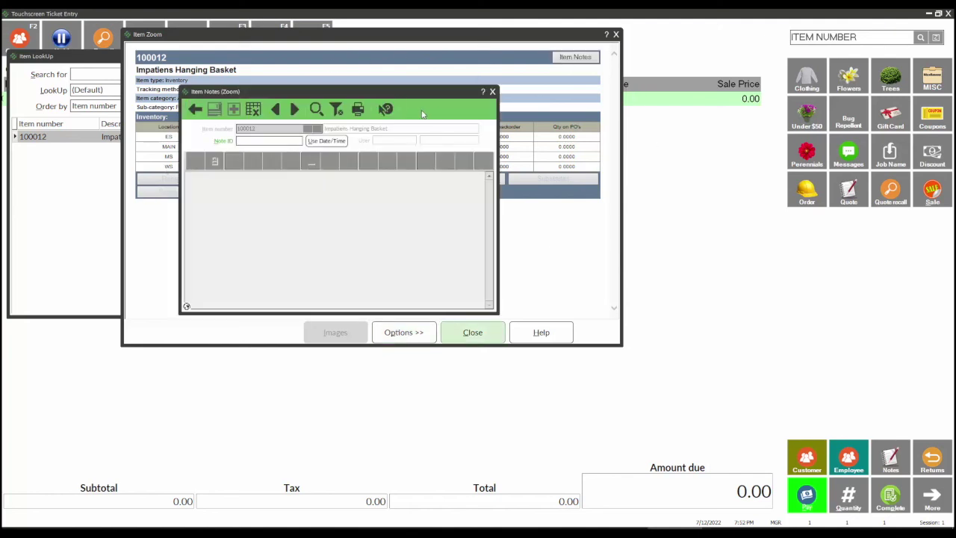
{"action": "left_click", "coordinate": [297, 109]}
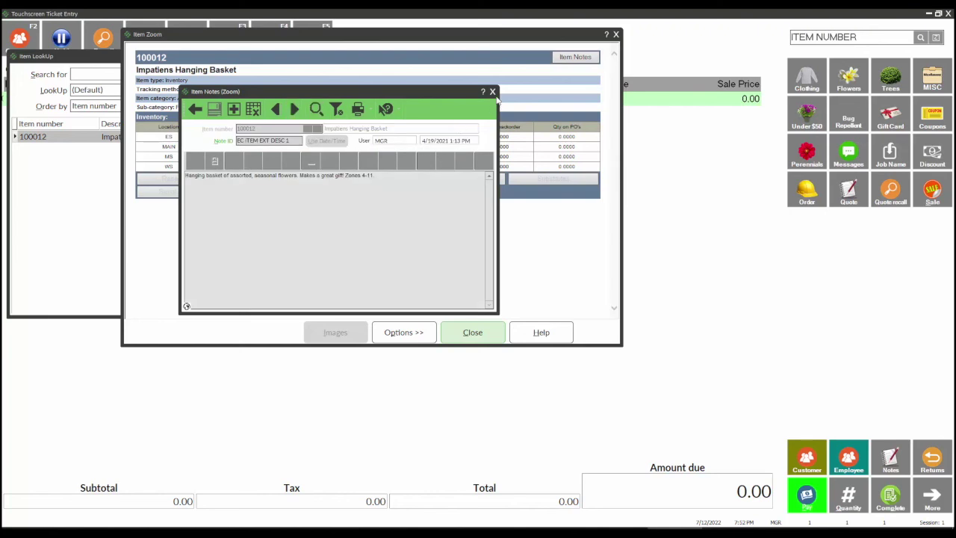
{"action": "left_click", "coordinate": [493, 92]}
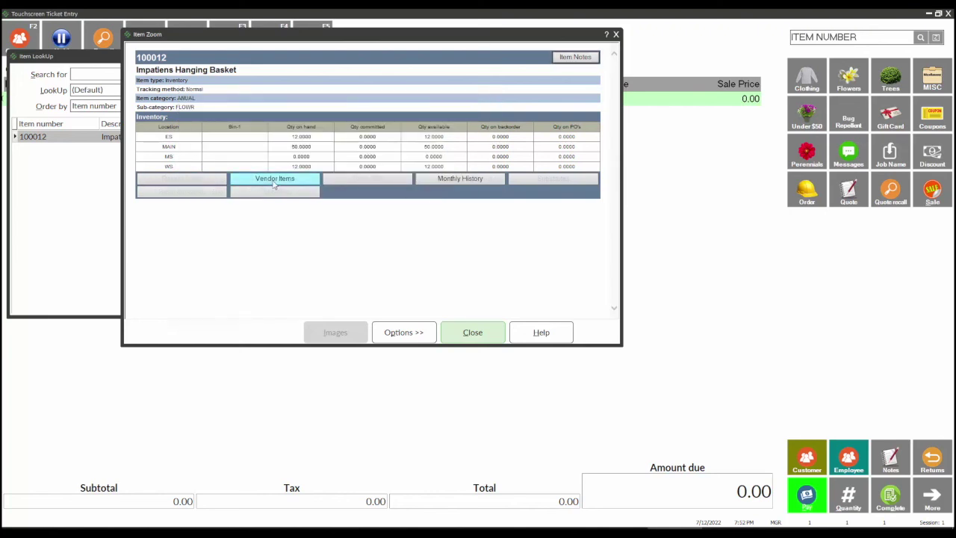
Review the basket's monthly sales history by location, check which other history measures are offered, and close the item zoom.
{"action": "left_click", "coordinate": [463, 182]}
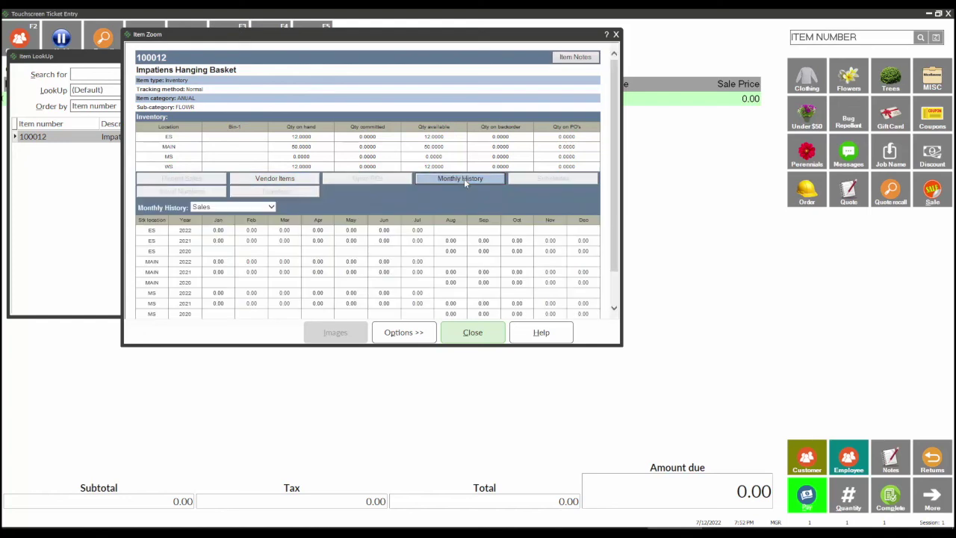
{"action": "left_click", "coordinate": [271, 207]}
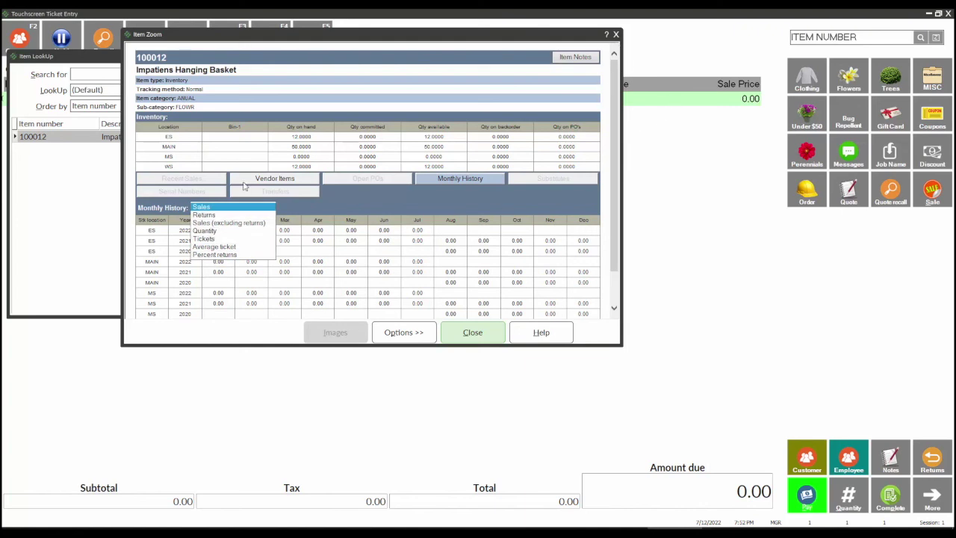
{"action": "left_click", "coordinate": [181, 183]}
{"action": "left_click", "coordinate": [180, 183]}
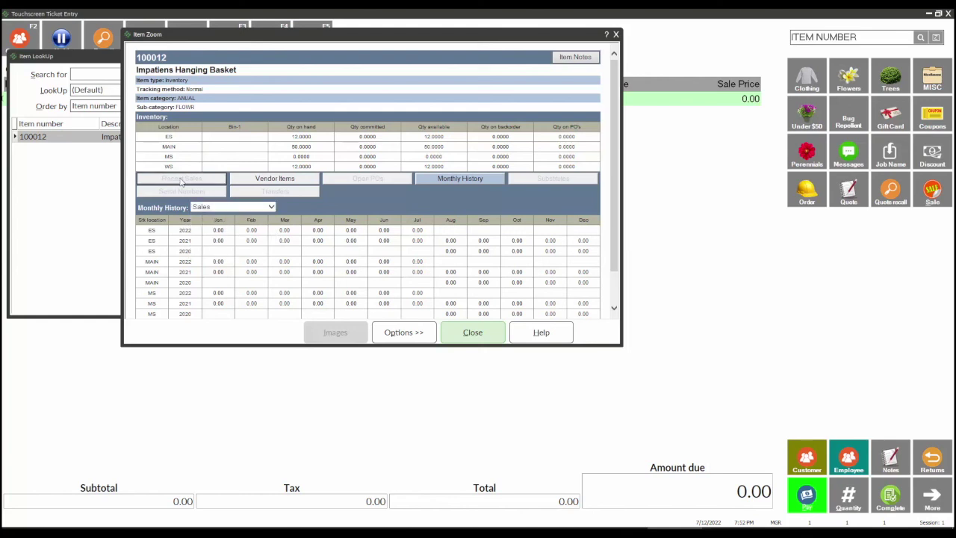
{"action": "left_click", "coordinate": [616, 35]}
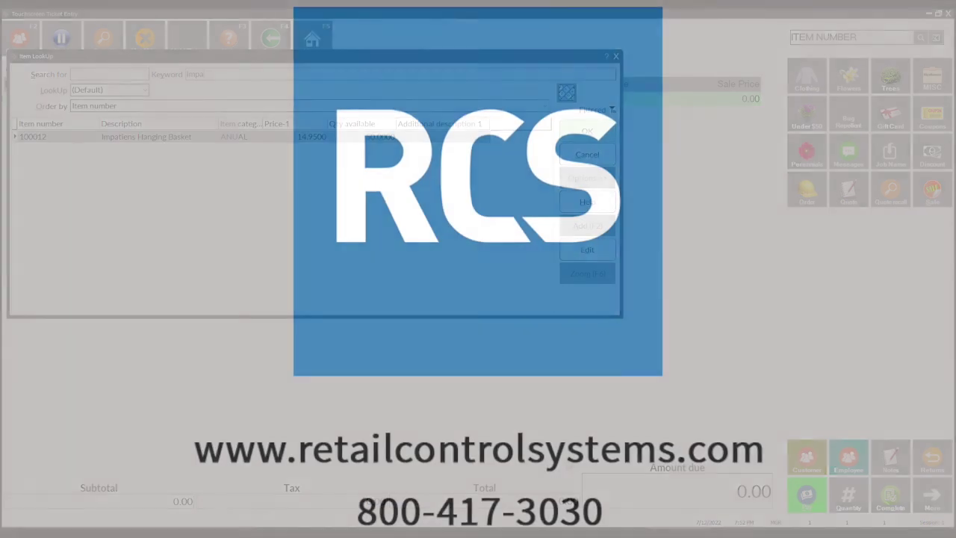